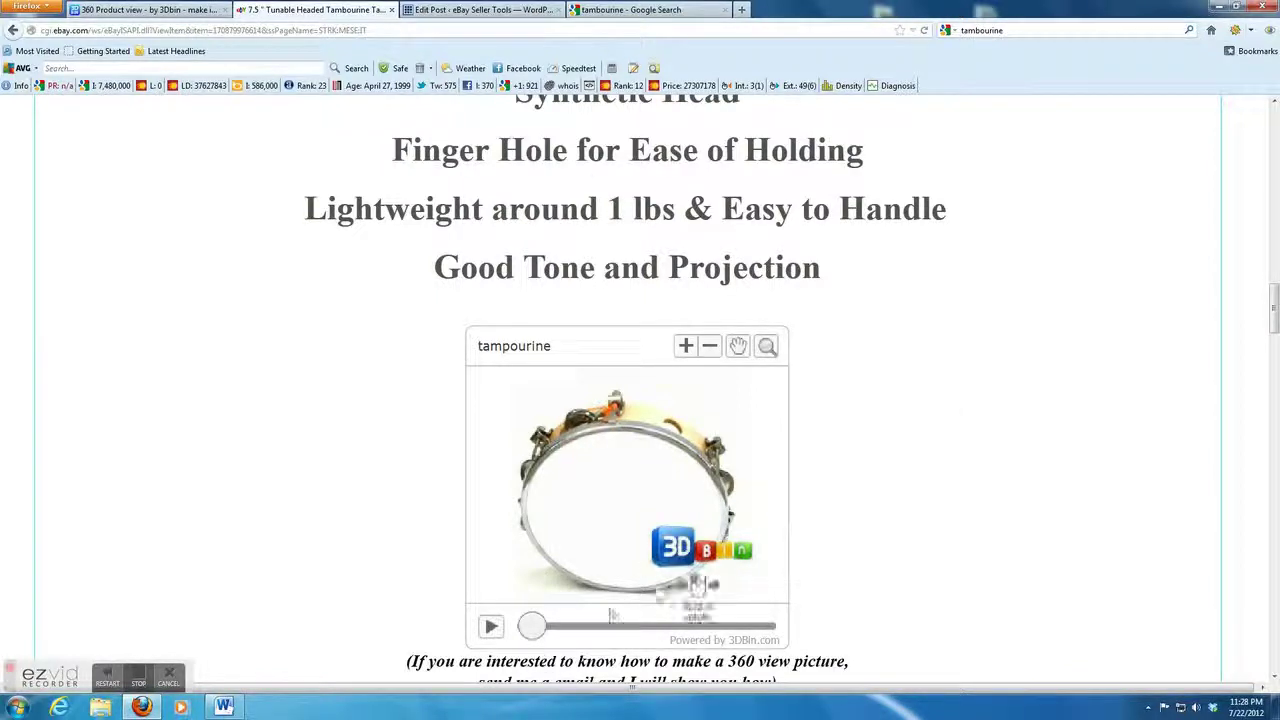
Play, zoom, magnify and rotate the eBay listing's embedded tambourine 360 viewer, then go to the 3DBin gallery.
{"action": "left_click", "coordinate": [490, 627]}
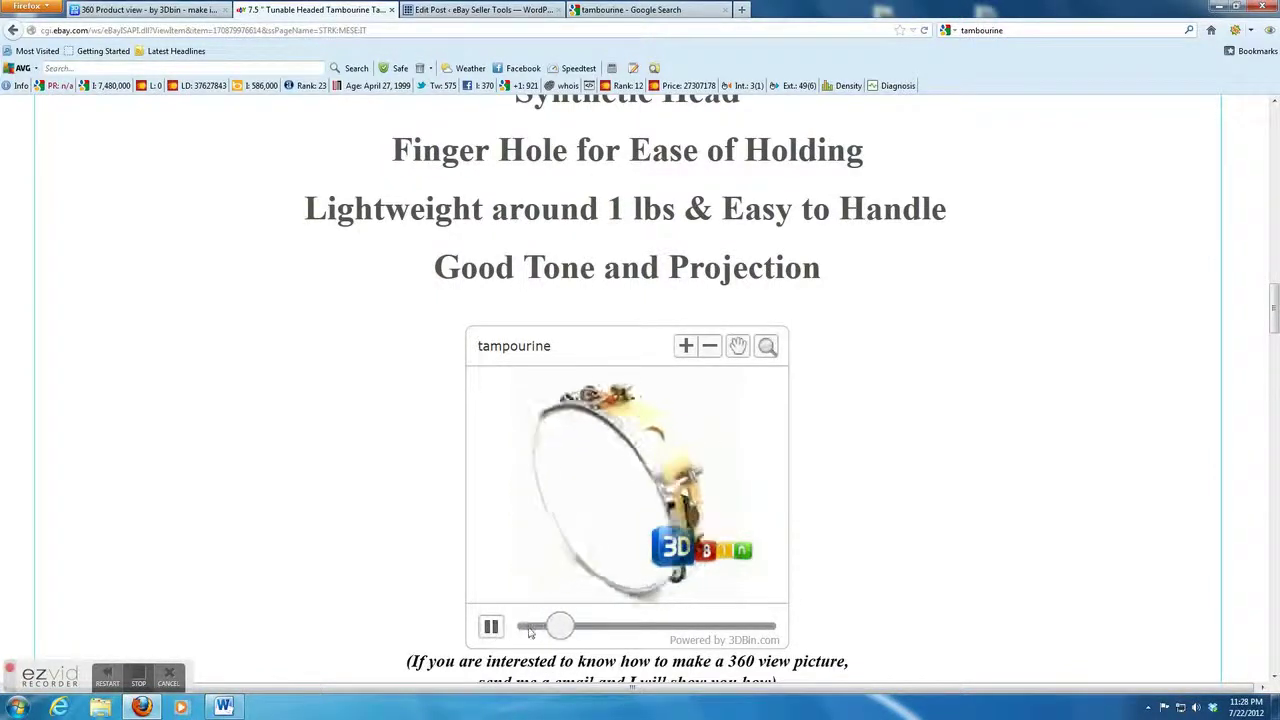
{"action": "left_click", "coordinate": [490, 627]}
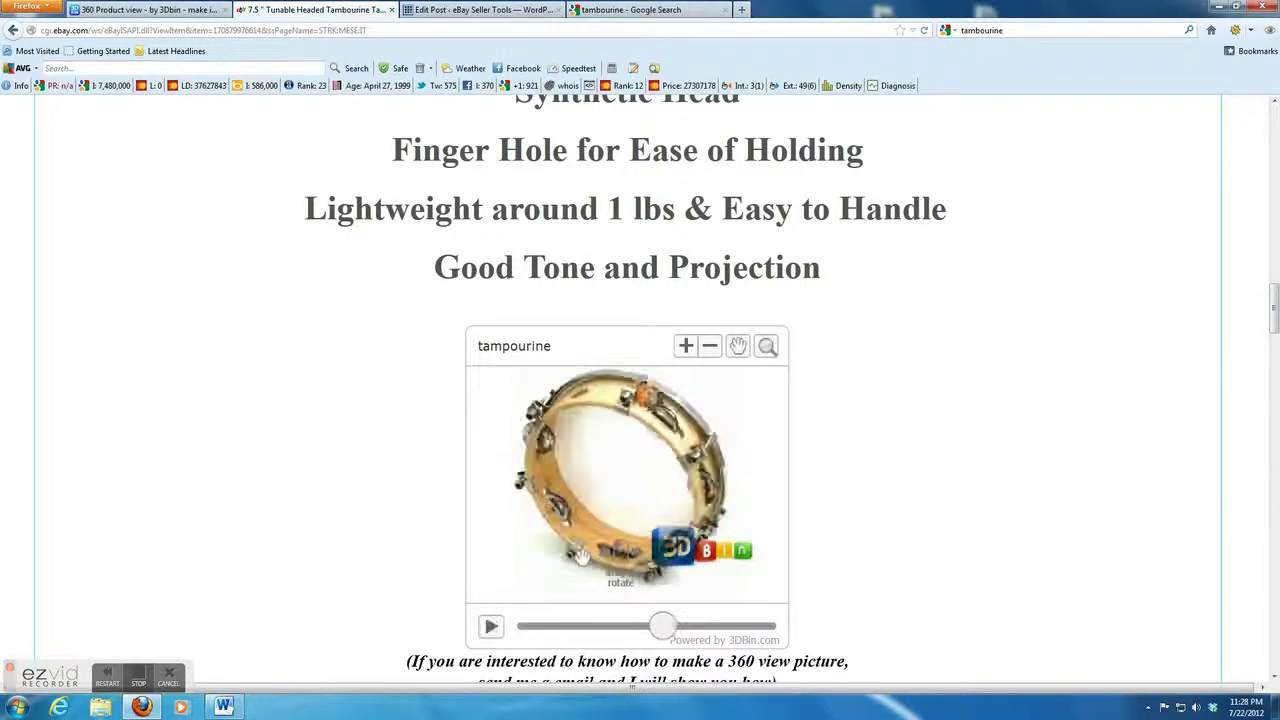
{"action": "left_click", "coordinate": [690, 345]}
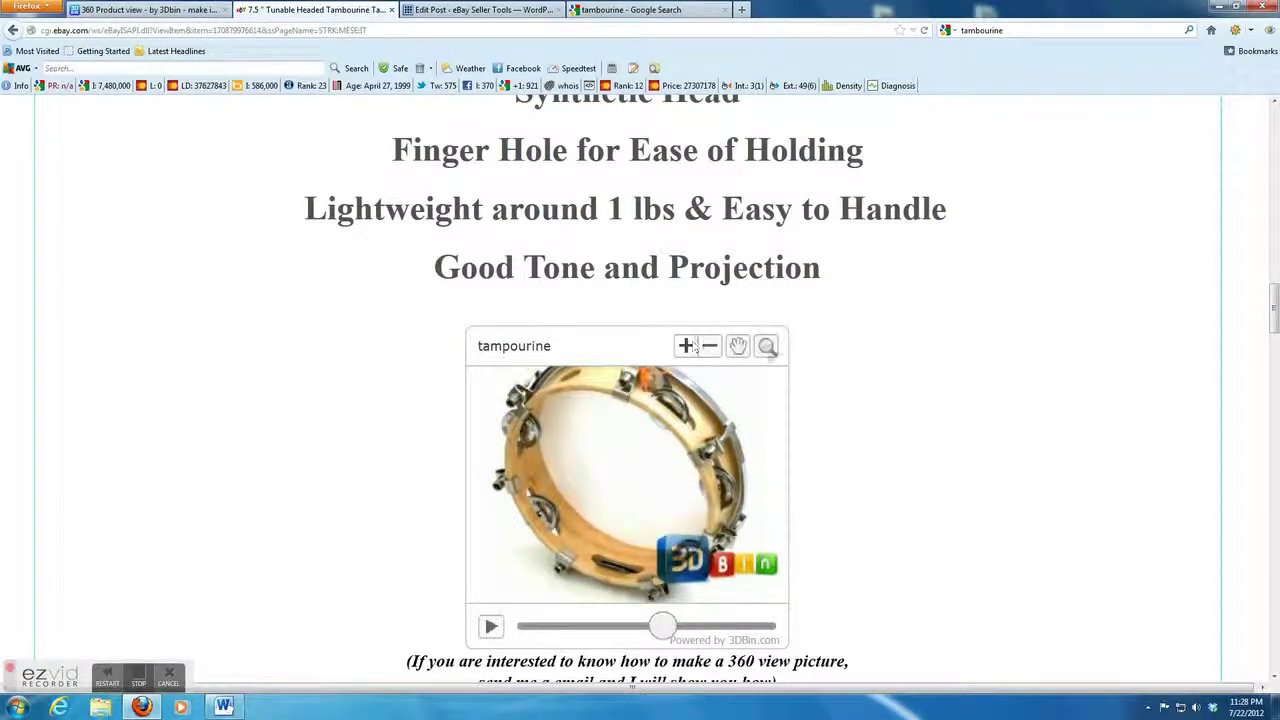
{"action": "left_click", "coordinate": [767, 345]}
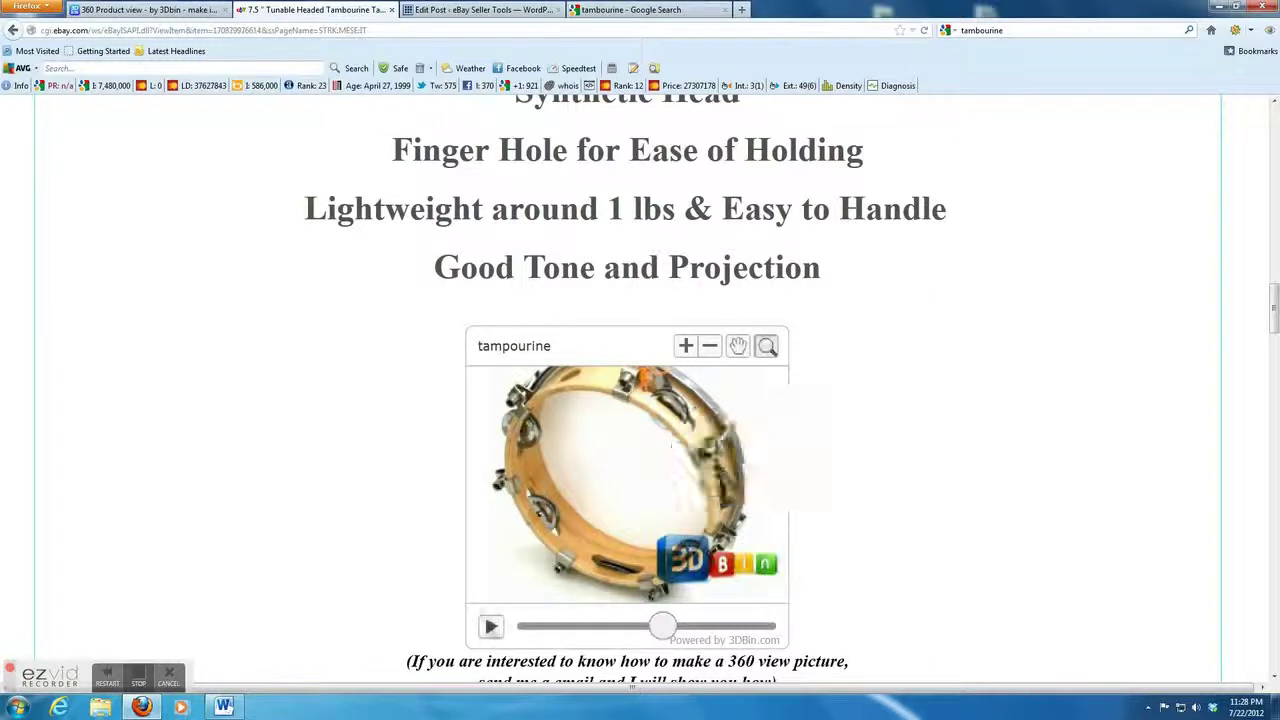
{"action": "left_click_drag", "start_coordinate": [662, 627], "coordinate": [676, 627]}
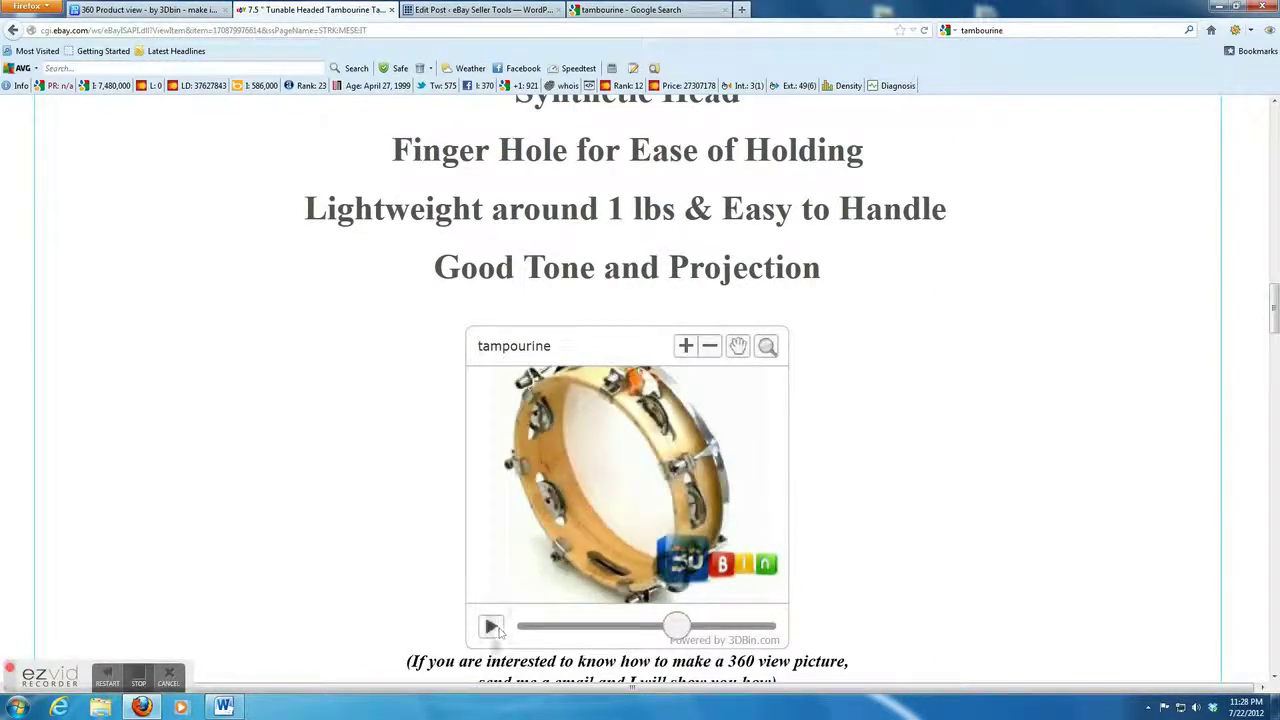
{"action": "left_click", "coordinate": [491, 627]}
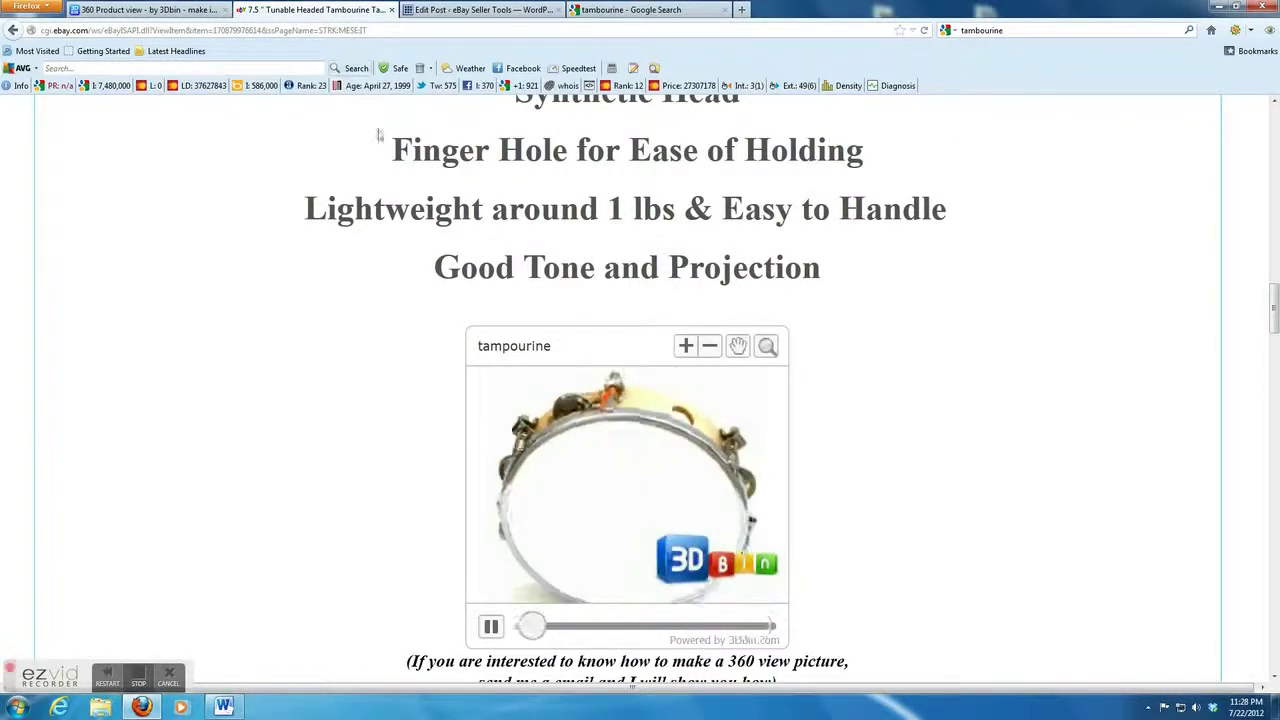
{"action": "left_click", "coordinate": [145, 10]}
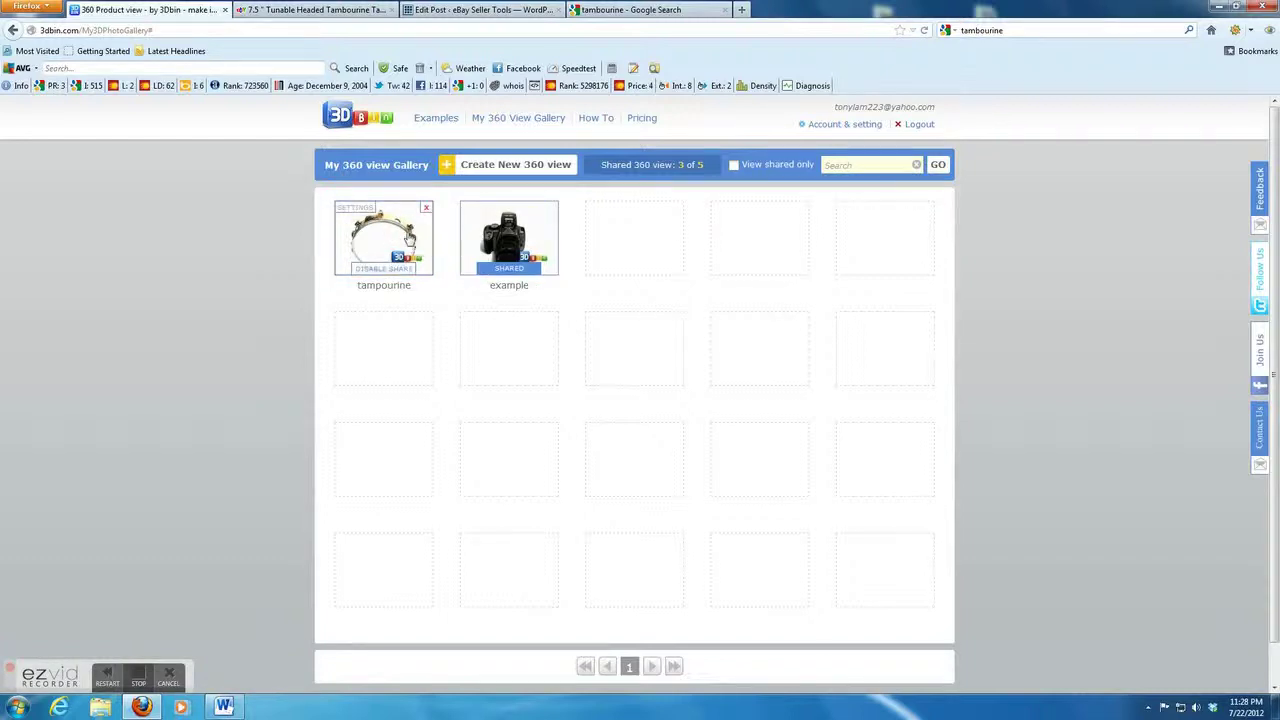
Create a new 360 view named 'tambourine' as a medium-size object.
{"action": "left_click", "coordinate": [508, 166]}
{"action": "type", "text": "tambourine"}
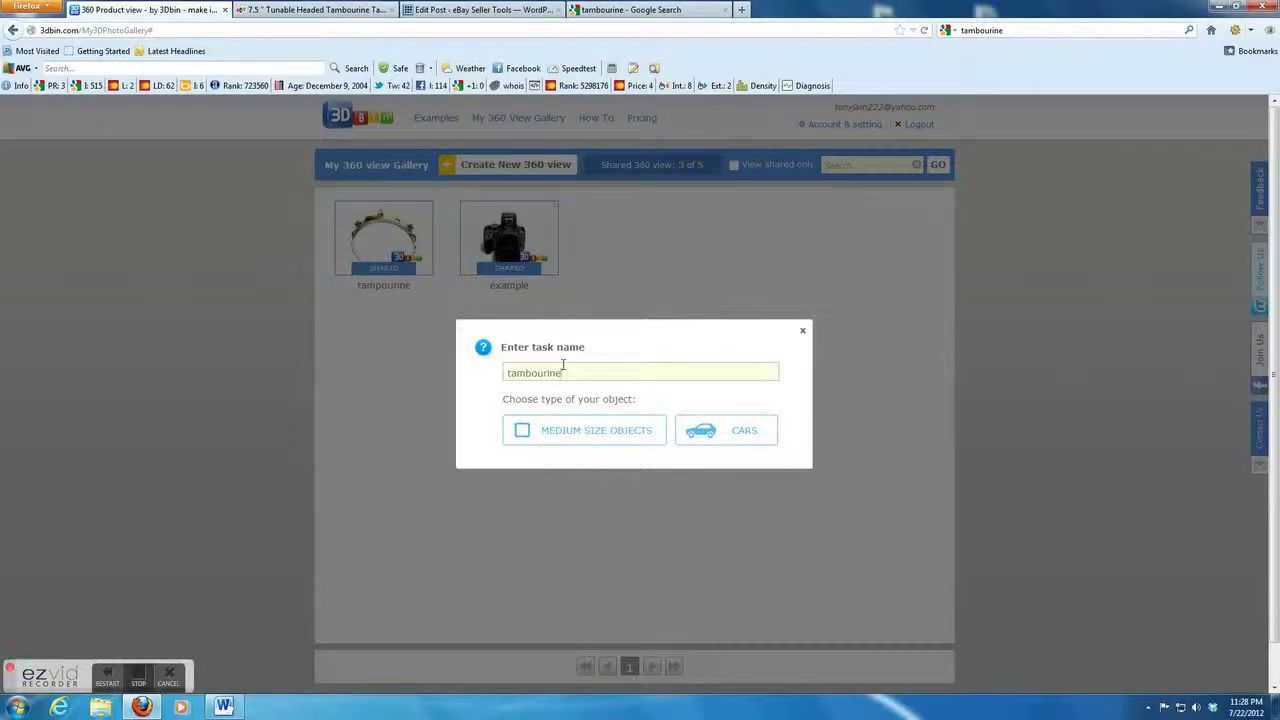
{"action": "left_click", "coordinate": [598, 434]}
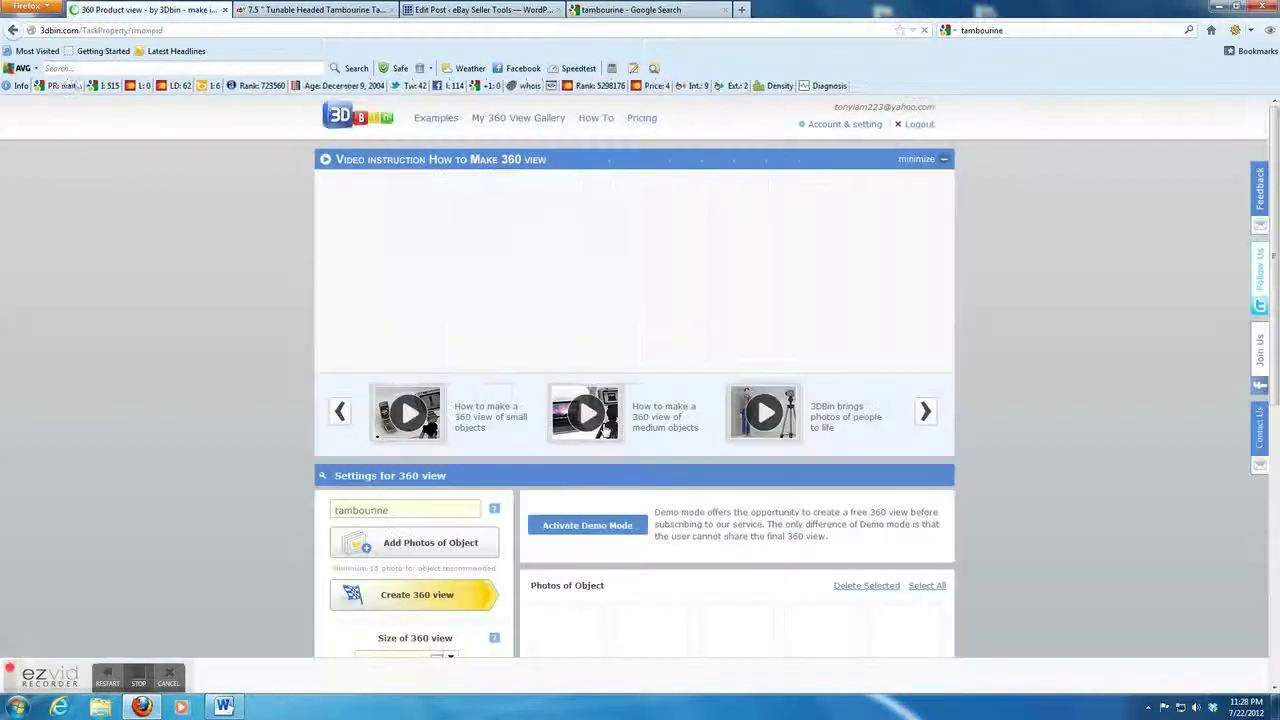
Set the tambourine view's Choose Logo option to No Logo.
{"action": "scroll", "coordinate": [556, 470], "scroll_direction": "down", "scroll_amount": 3}
{"action": "scroll", "coordinate": [556, 470], "scroll_direction": "down", "scroll_amount": 5}
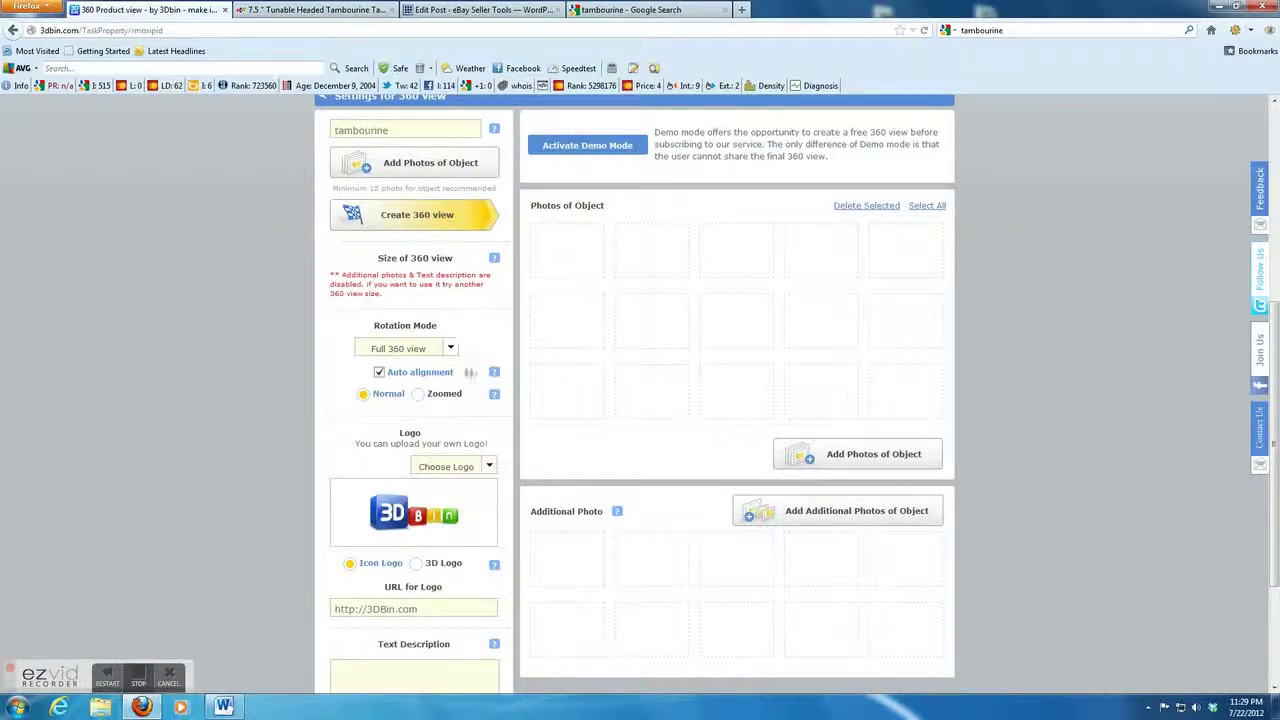
{"action": "scroll", "coordinate": [420, 425], "scroll_direction": "down", "scroll_amount": 2}
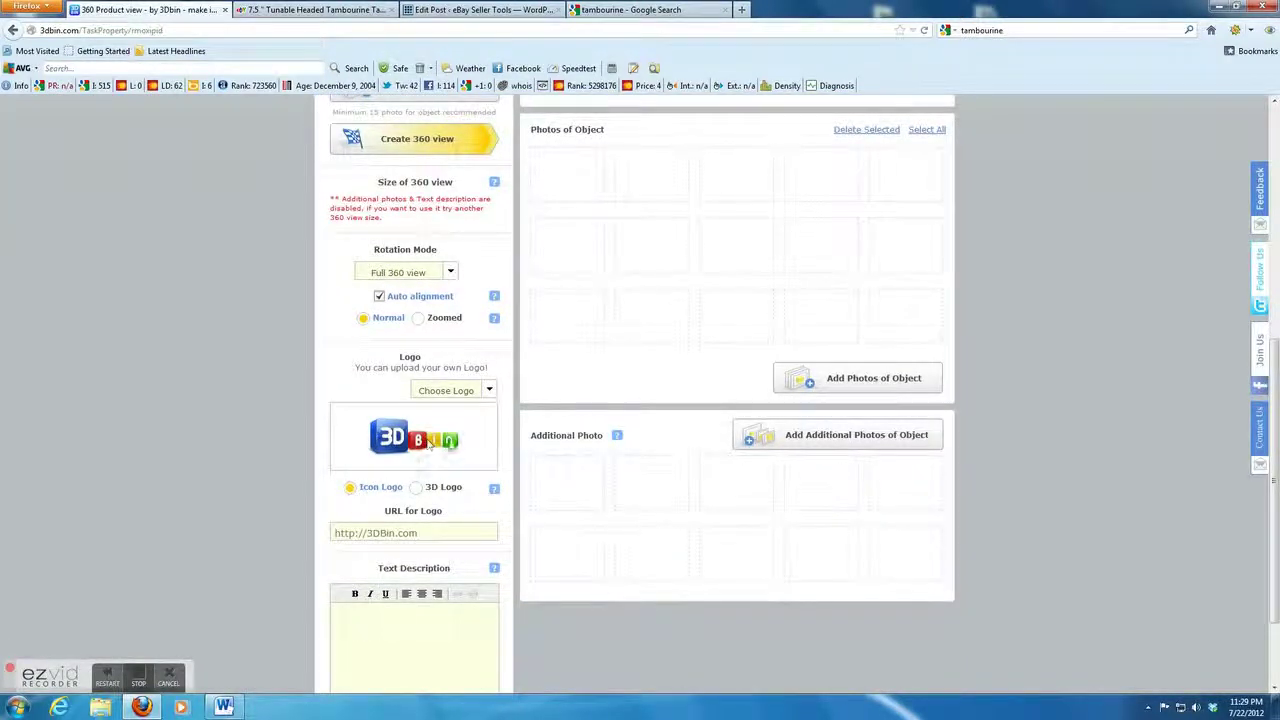
{"action": "scroll", "coordinate": [460, 441], "scroll_direction": "down", "scroll_amount": 1}
{"action": "scroll", "coordinate": [460, 441], "scroll_direction": "up", "scroll_amount": 1}
{"action": "scroll", "coordinate": [460, 441], "scroll_direction": "up", "scroll_amount": 1}
{"action": "scroll", "coordinate": [460, 437], "scroll_direction": "down", "scroll_amount": 2}
{"action": "left_click", "coordinate": [470, 390]}
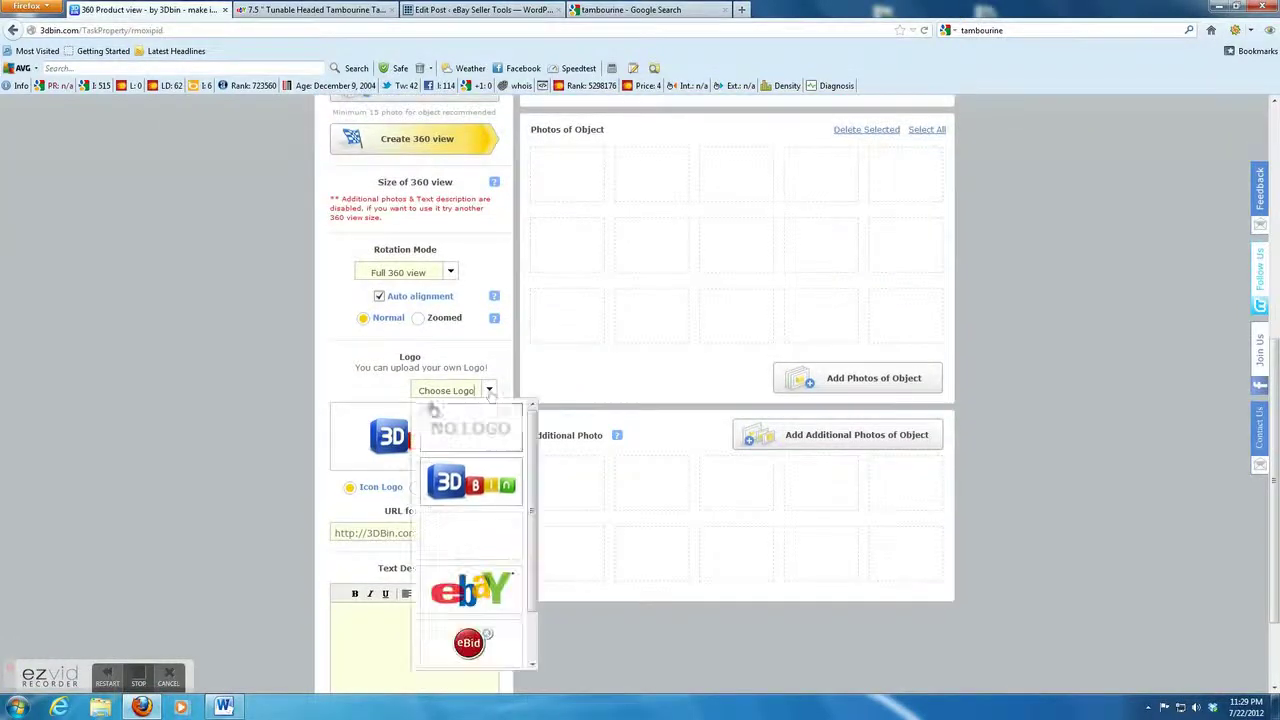
{"action": "left_click", "coordinate": [466, 432]}
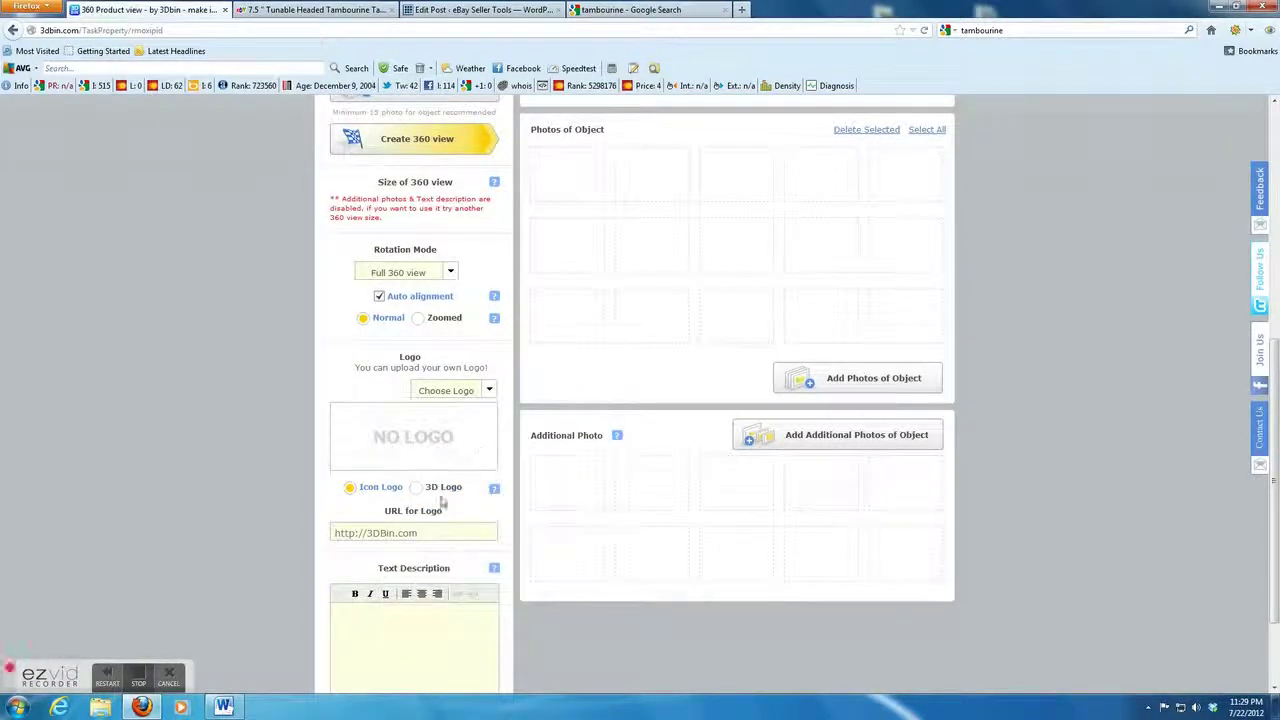
{"action": "scroll", "coordinate": [452, 510], "scroll_direction": "down", "scroll_amount": 1}
{"action": "scroll", "coordinate": [452, 510], "scroll_direction": "up", "scroll_amount": 1}
{"action": "scroll", "coordinate": [453, 508], "scroll_direction": "up", "scroll_amount": 1}
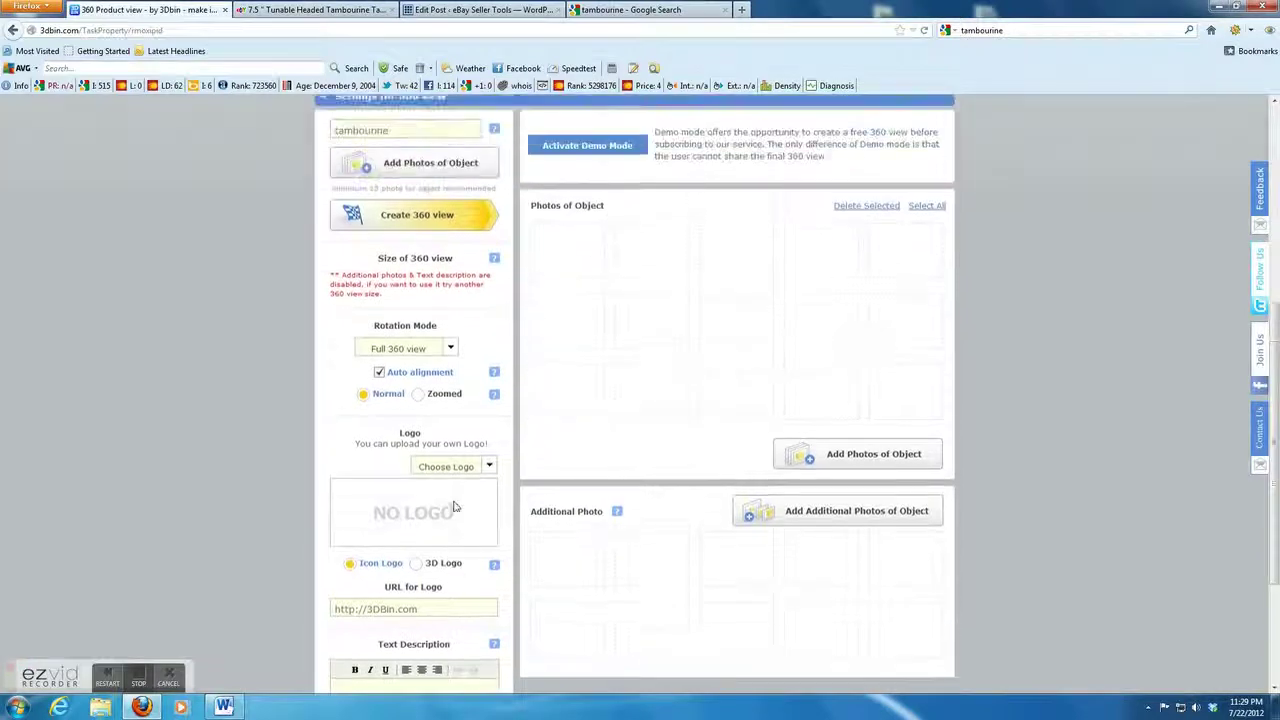
{"action": "scroll", "coordinate": [455, 505], "scroll_direction": "up", "scroll_amount": 1}
{"action": "scroll", "coordinate": [455, 506], "scroll_direction": "up", "scroll_amount": 1}
{"action": "scroll", "coordinate": [506, 365], "scroll_direction": "down", "scroll_amount": 1}
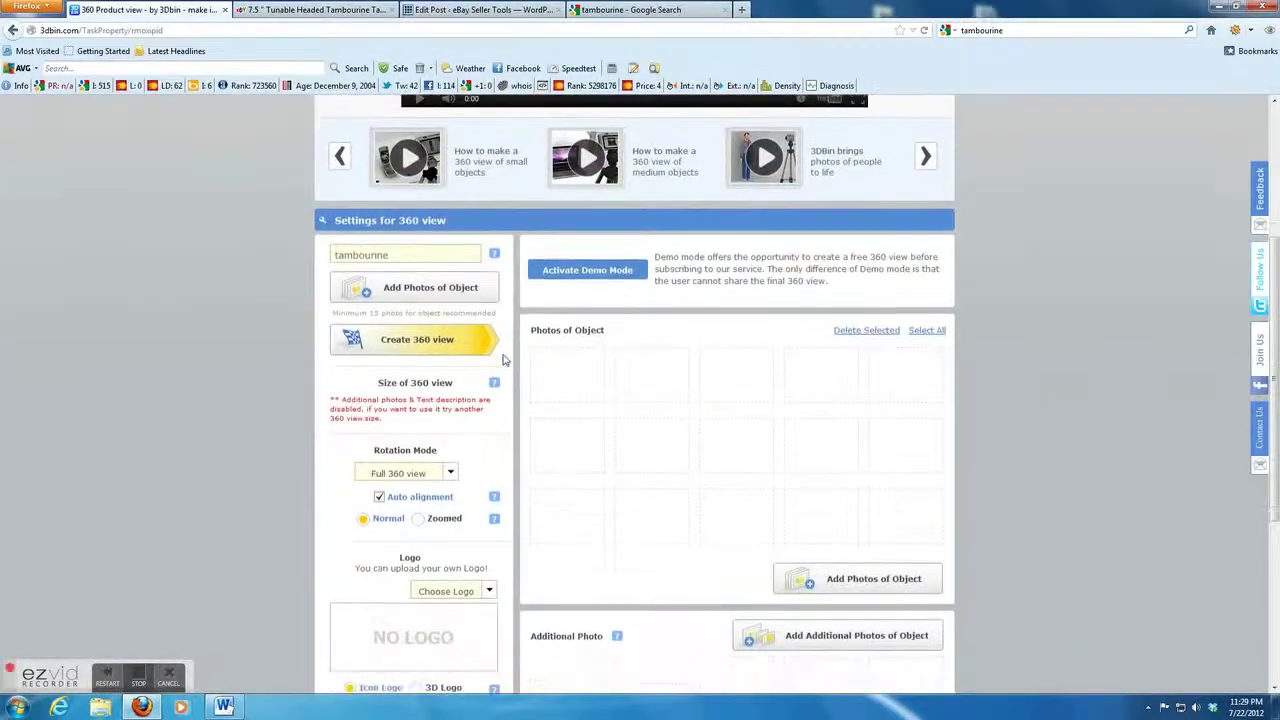
Add the 36 photos DSC_1332 through DSC_1367 from the computer to the upload list.
{"action": "left_click", "coordinate": [420, 240]}
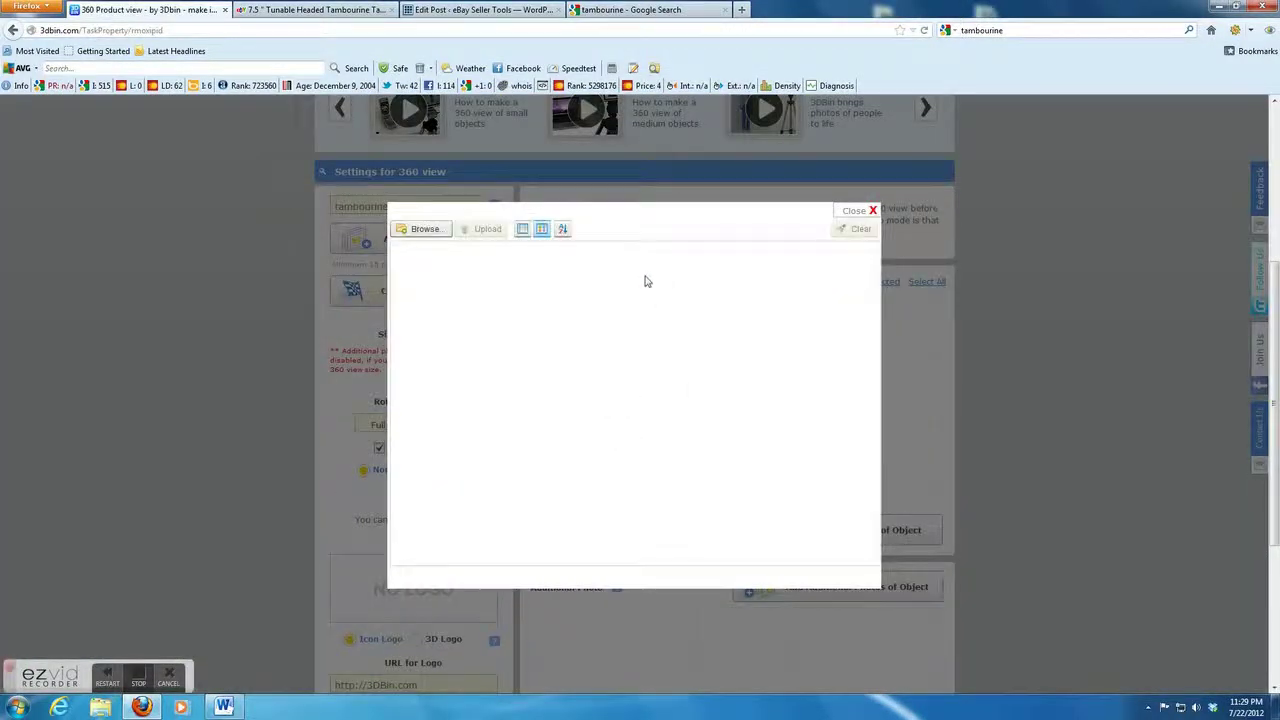
{"action": "left_click", "coordinate": [424, 229]}
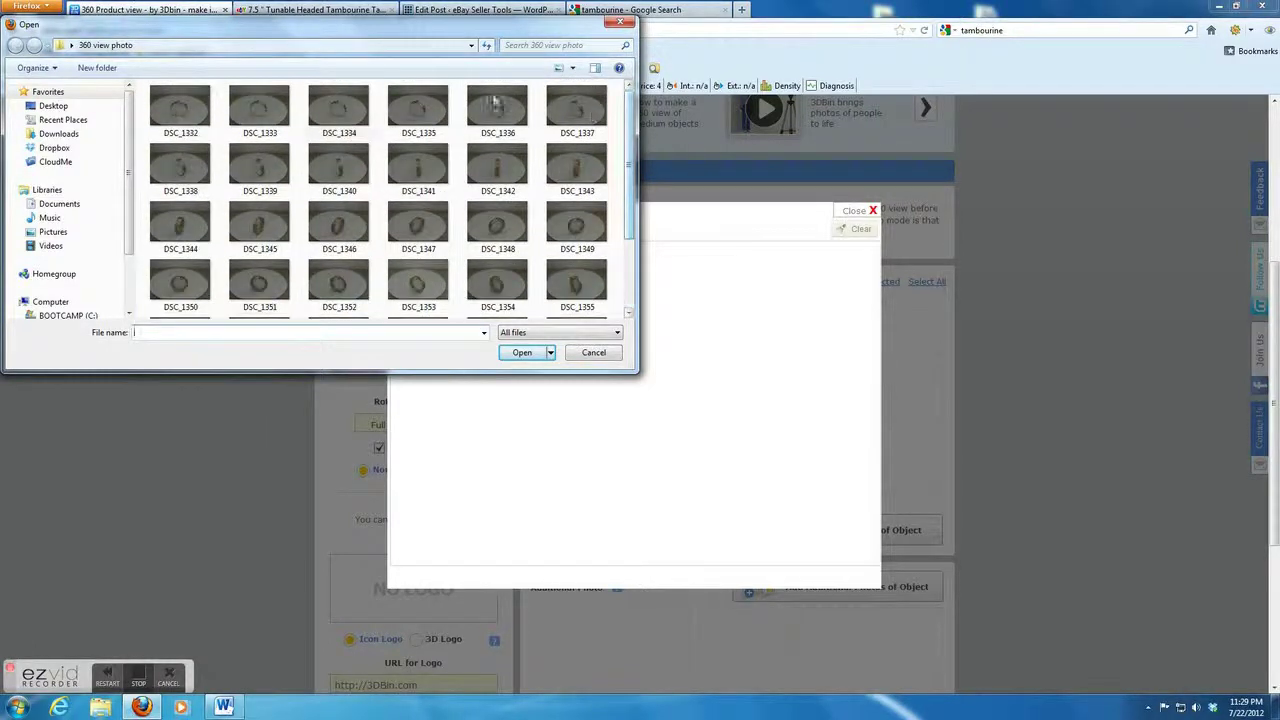
{"action": "left_click", "coordinate": [208, 112]}
{"action": "key", "text": "shift+Down"}
{"action": "key", "text": "shift+Down"}
{"action": "key", "text": "shift+Down"}
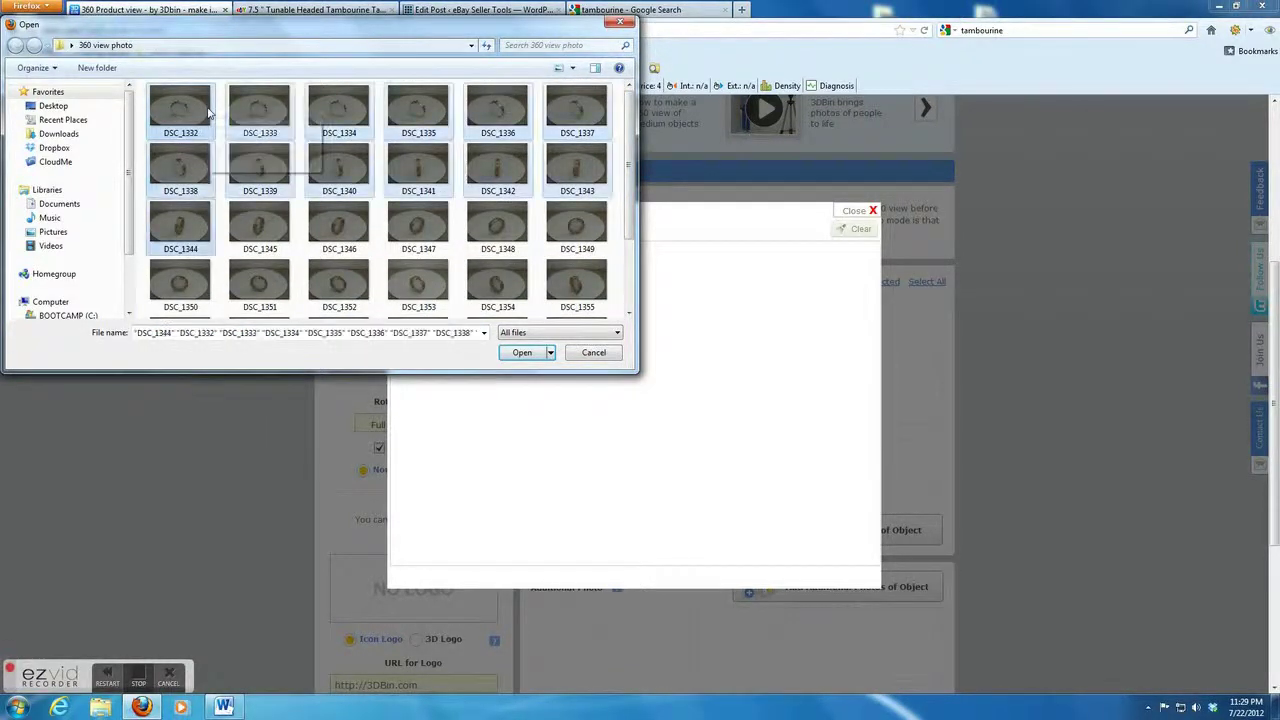
{"action": "key", "text": "shift+Down"}
{"action": "key", "text": "shift+Down"}
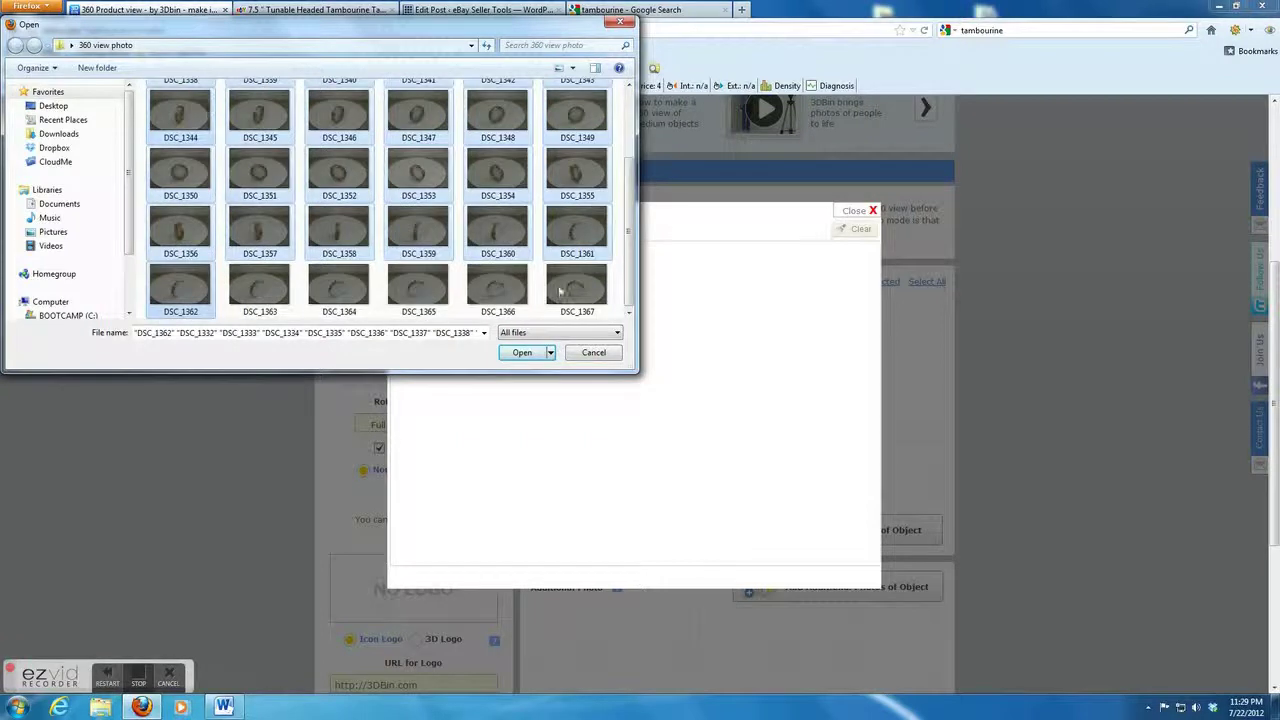
{"action": "left_click", "coordinate": [561, 290], "text": "shift"}
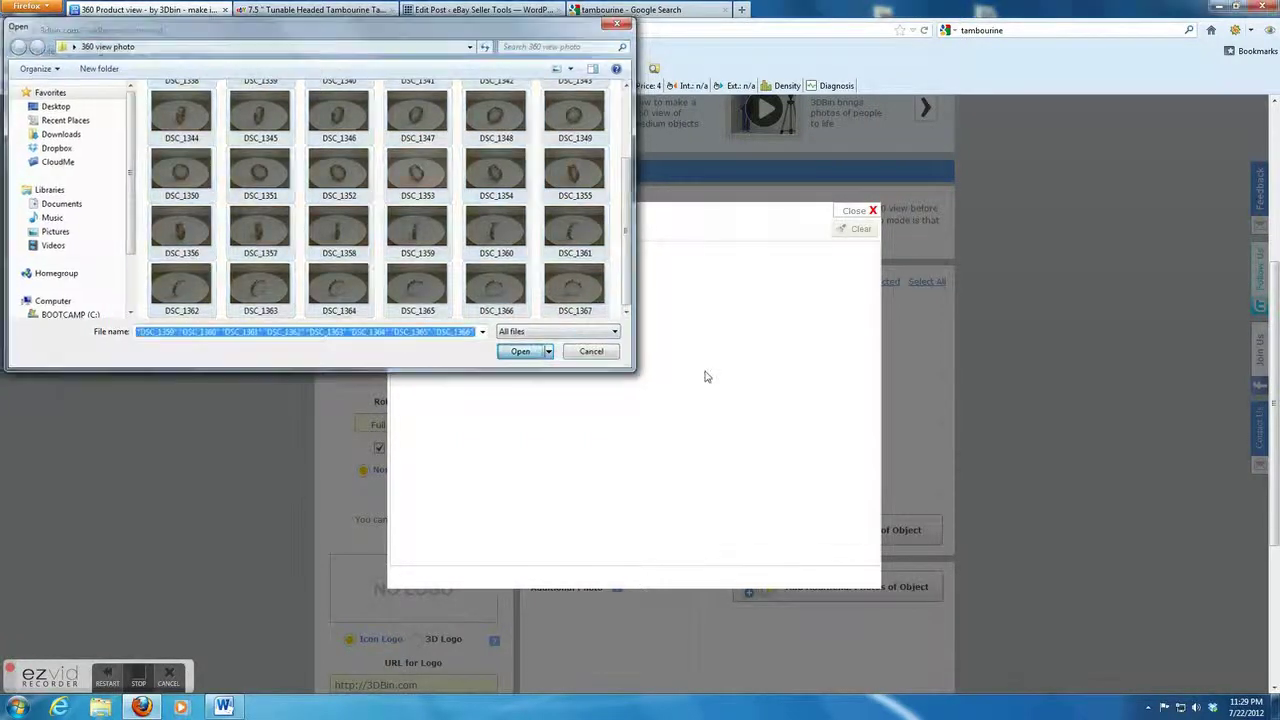
{"action": "key", "text": "Return"}
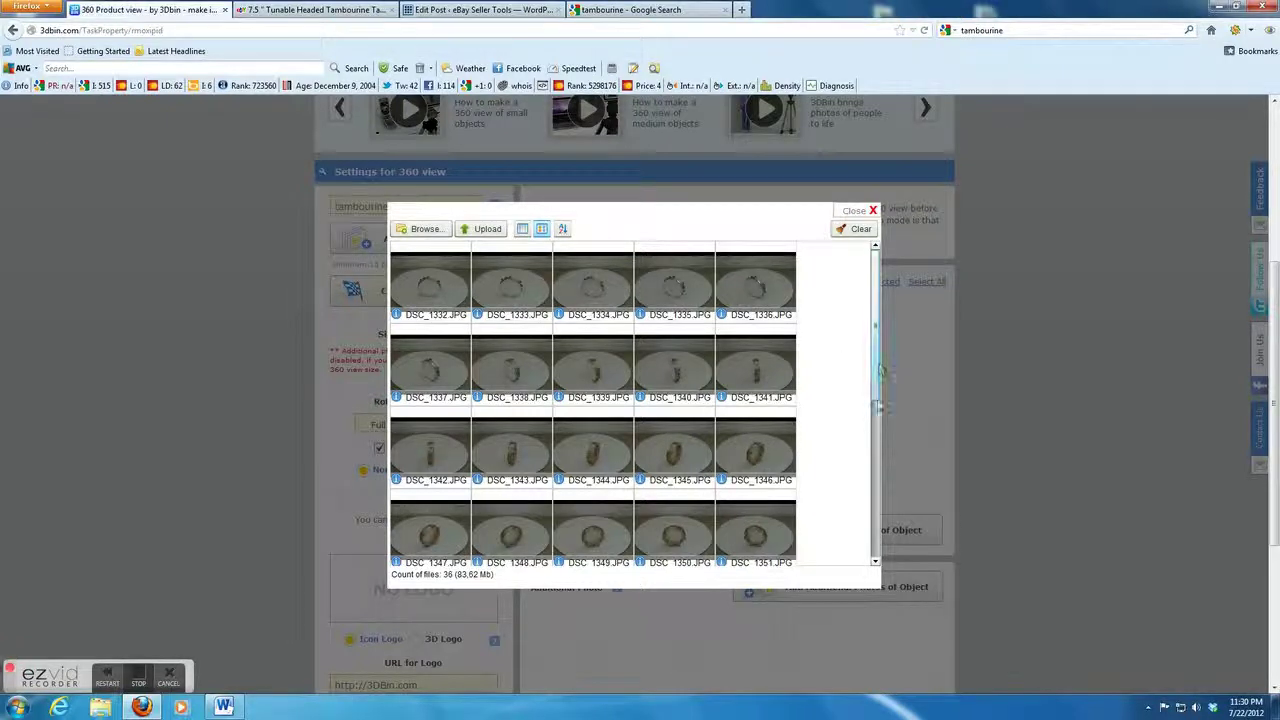
Upload all 36 tambourine photos and close the window once 'Upload complete! 36 files' shows.
{"action": "left_click_drag", "start_coordinate": [880, 372], "coordinate": [876, 530]}
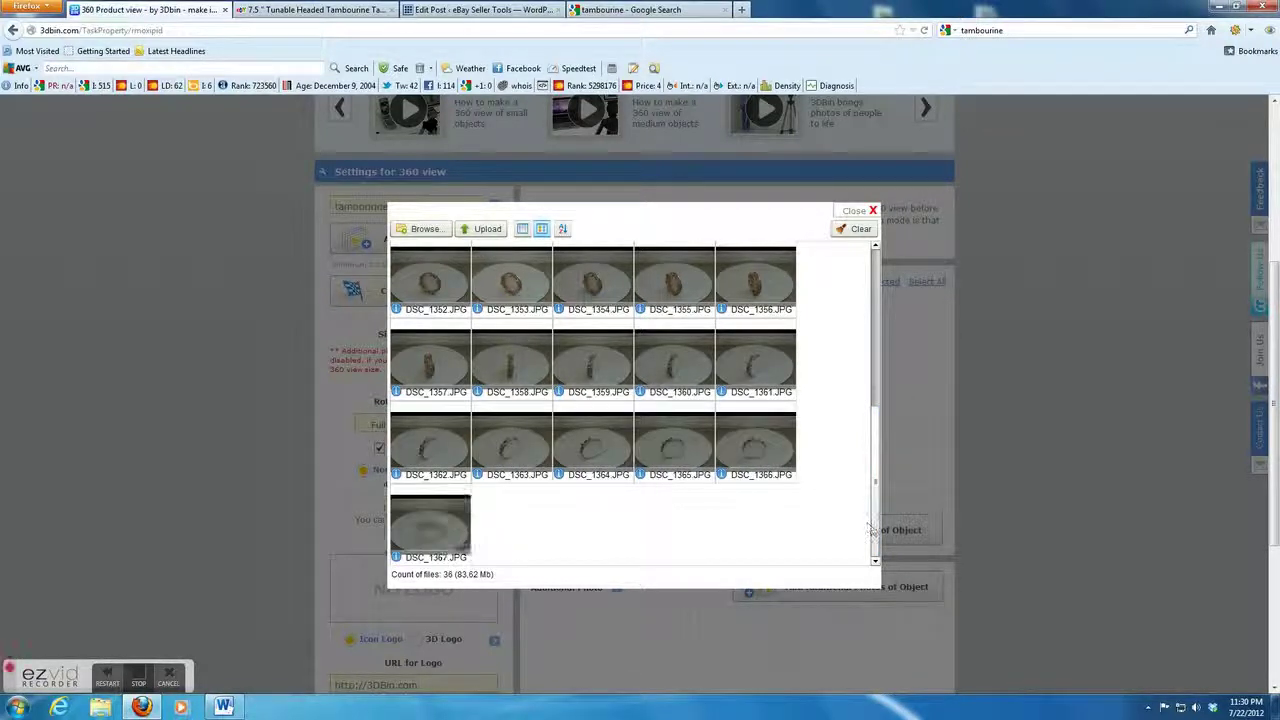
{"action": "left_click_drag", "start_coordinate": [872, 530], "coordinate": [878, 258]}
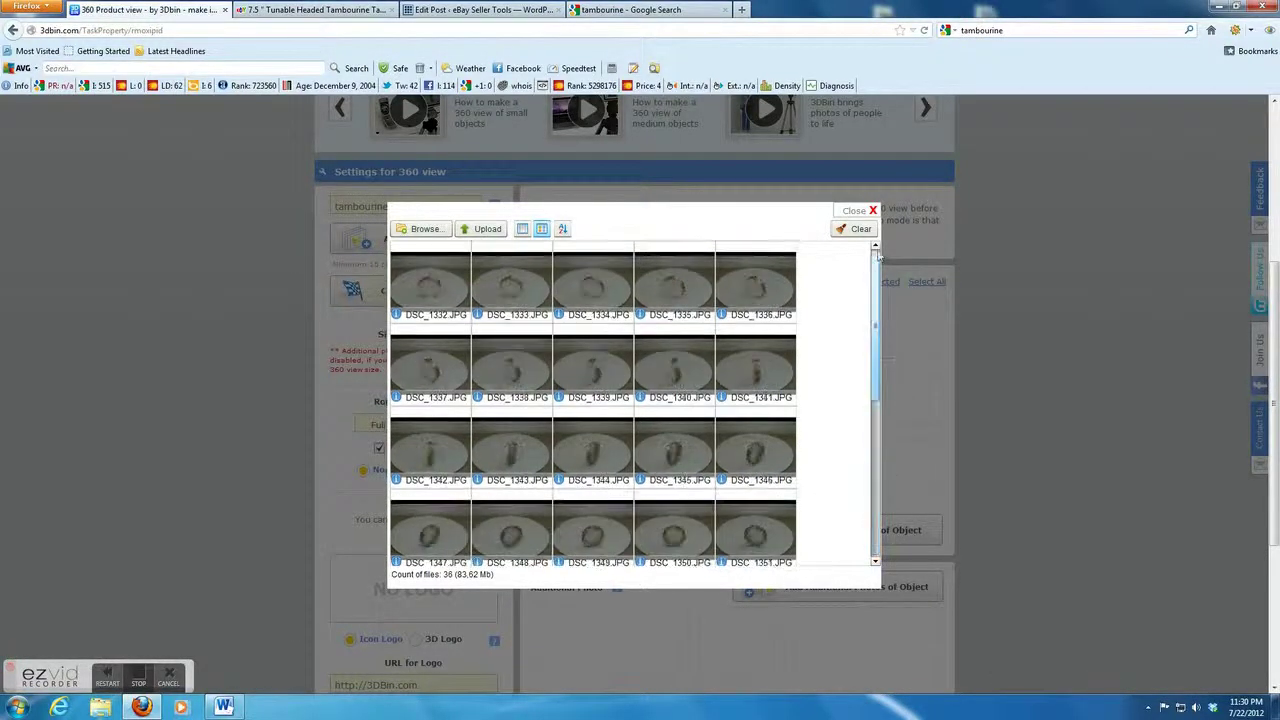
{"action": "left_click", "coordinate": [487, 229]}
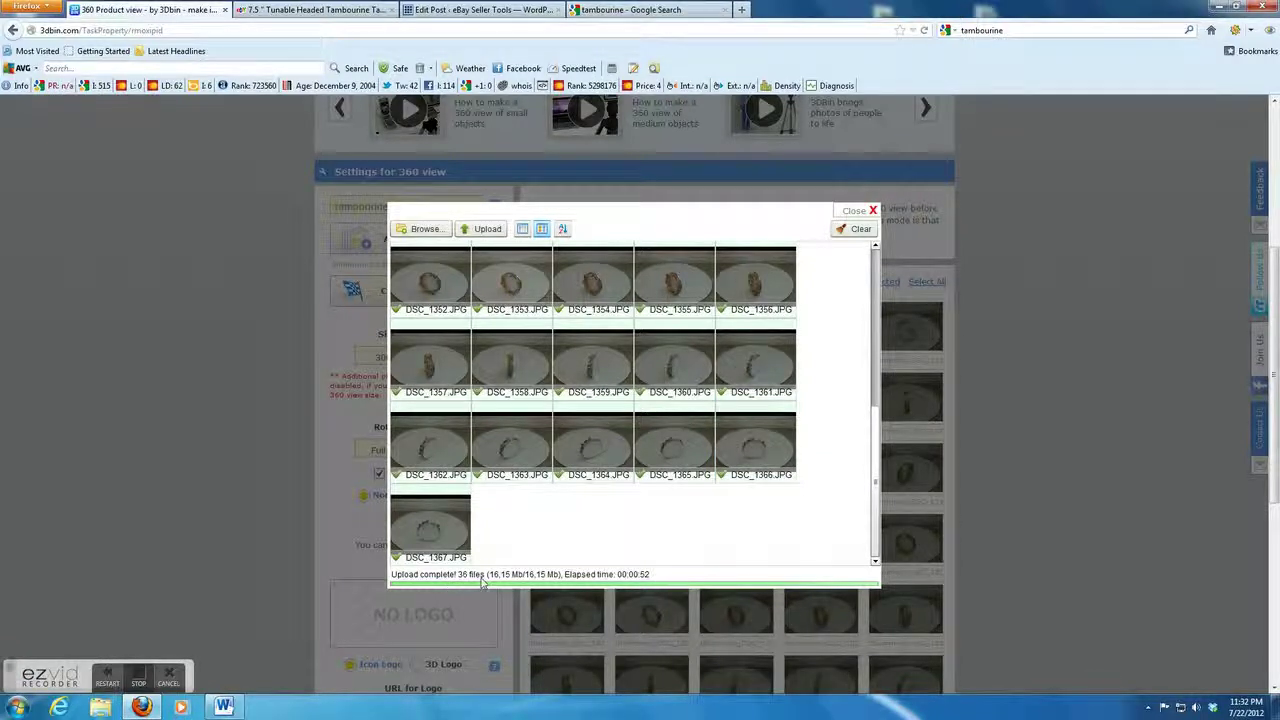
{"action": "left_click", "coordinate": [871, 211]}
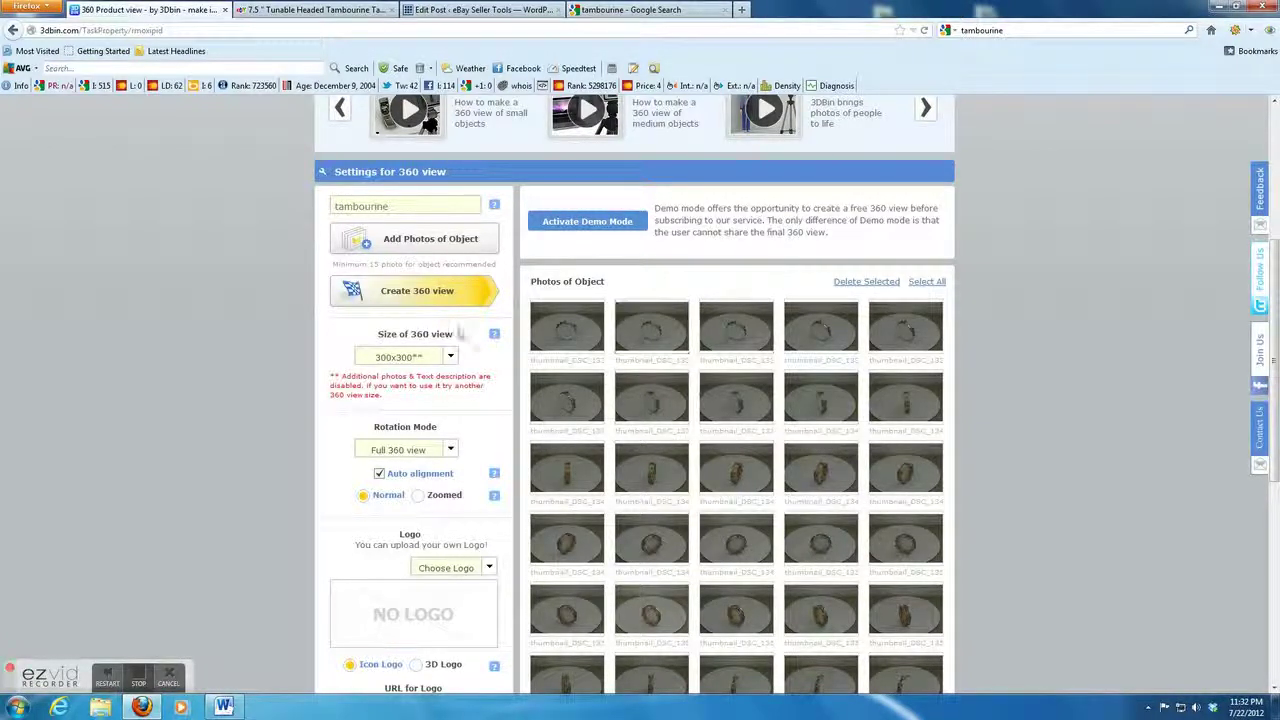
Build the tambourine 360 view using Type 2 background removal.
{"action": "left_click", "coordinate": [412, 293]}
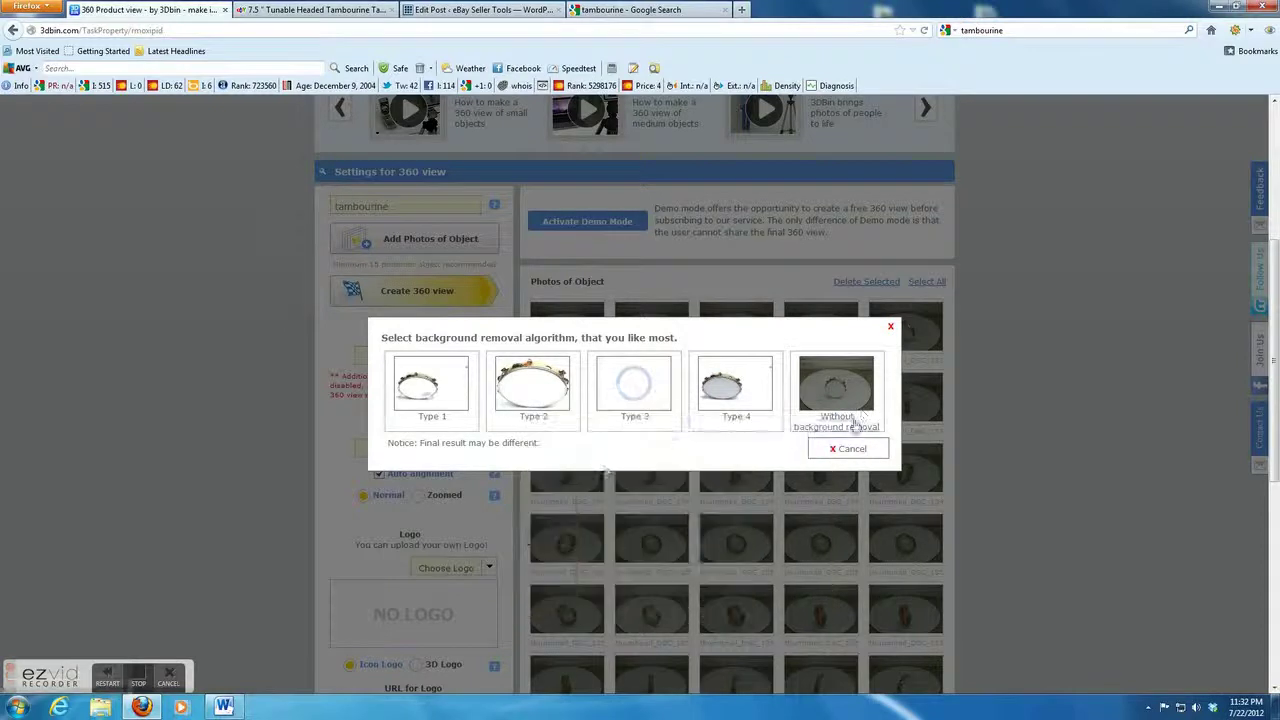
{"action": "left_click", "coordinate": [529, 422]}
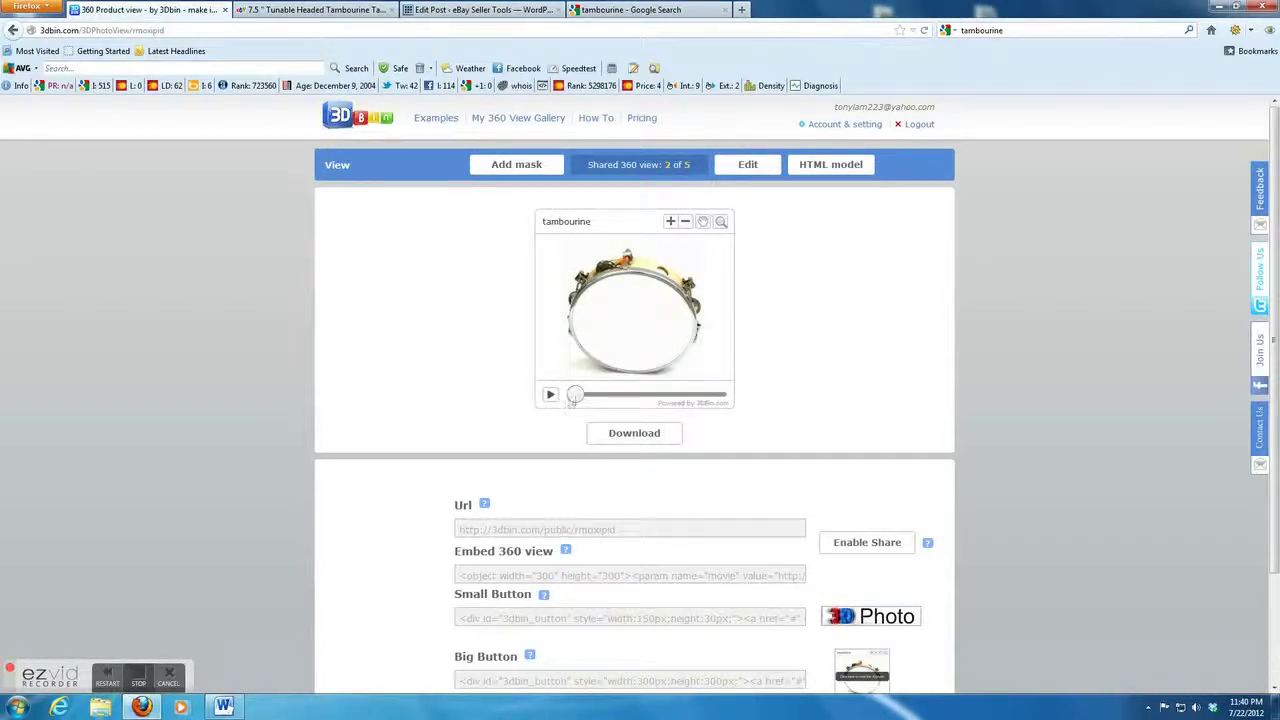
Enable sharing on the tambourine view, copy its embed code, and return to the eBay listing.
{"action": "mouse_move", "coordinate": [573, 398]}
{"action": "left_mouse_down"}
{"action": "mouse_move", "coordinate": [683, 399]}
{"action": "mouse_move", "coordinate": [577, 398]}
{"action": "left_mouse_up"}
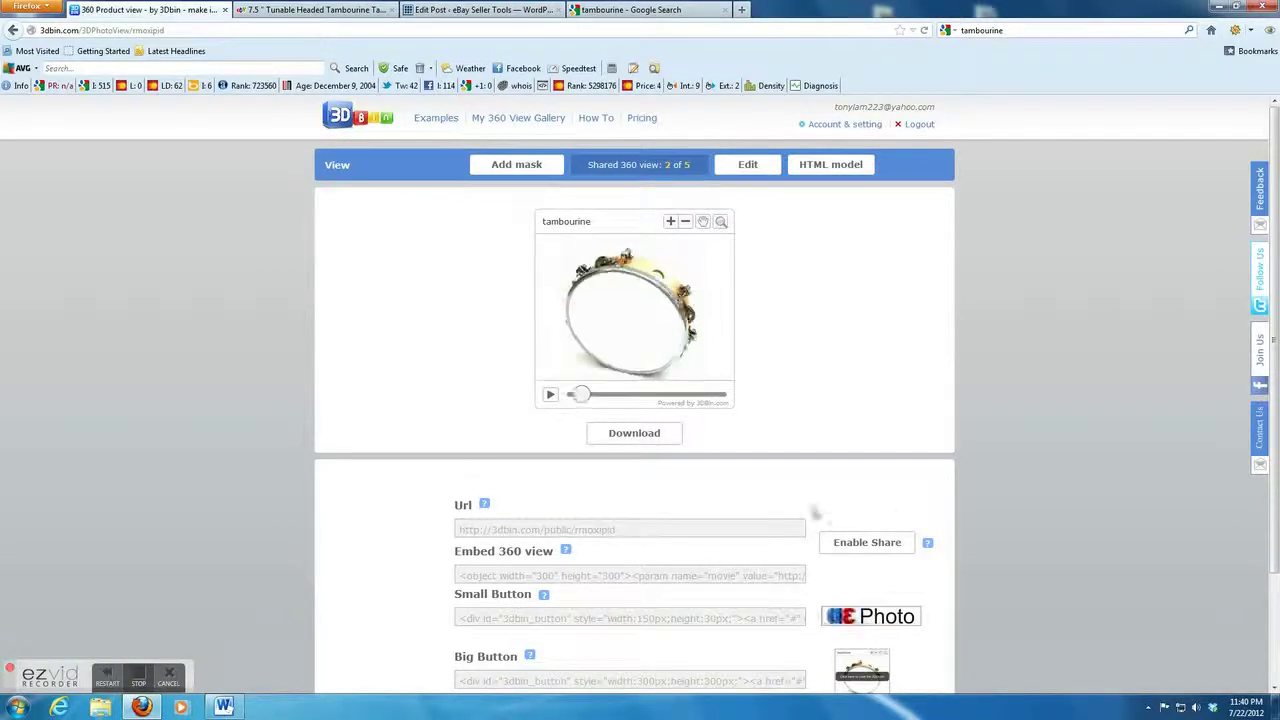
{"action": "left_click", "coordinate": [864, 542]}
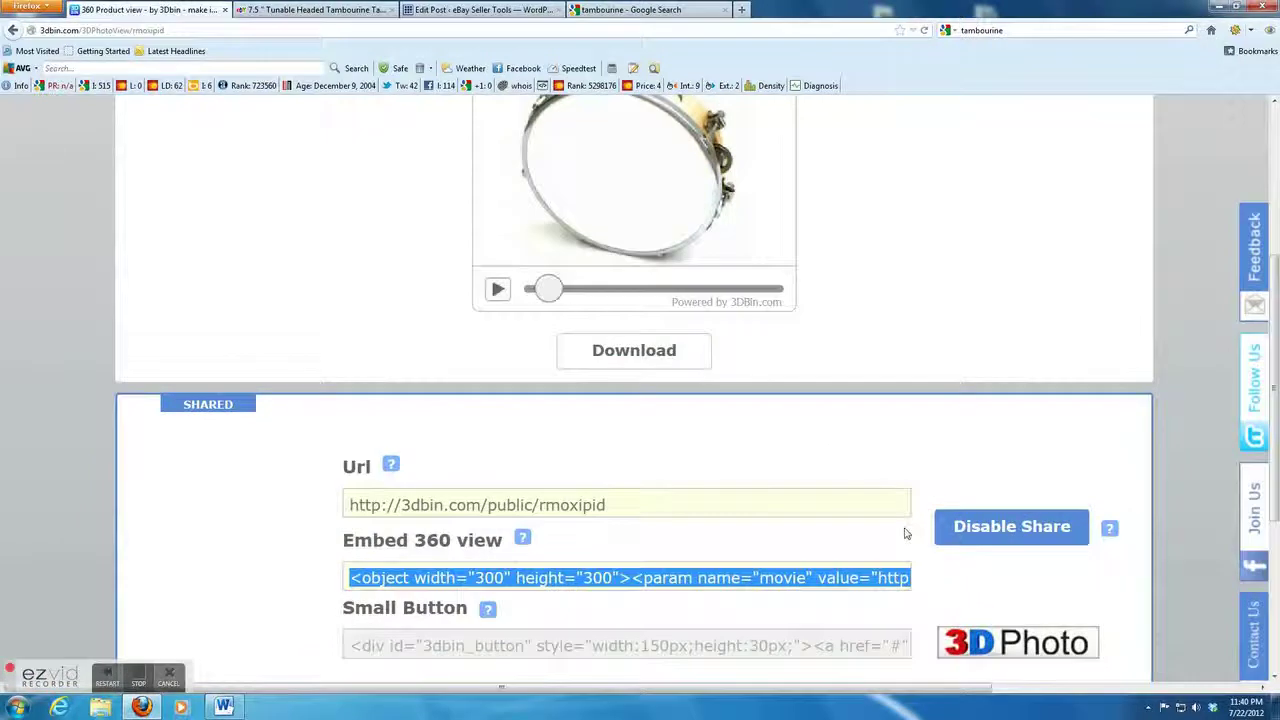
{"action": "right_click", "coordinate": [738, 581]}
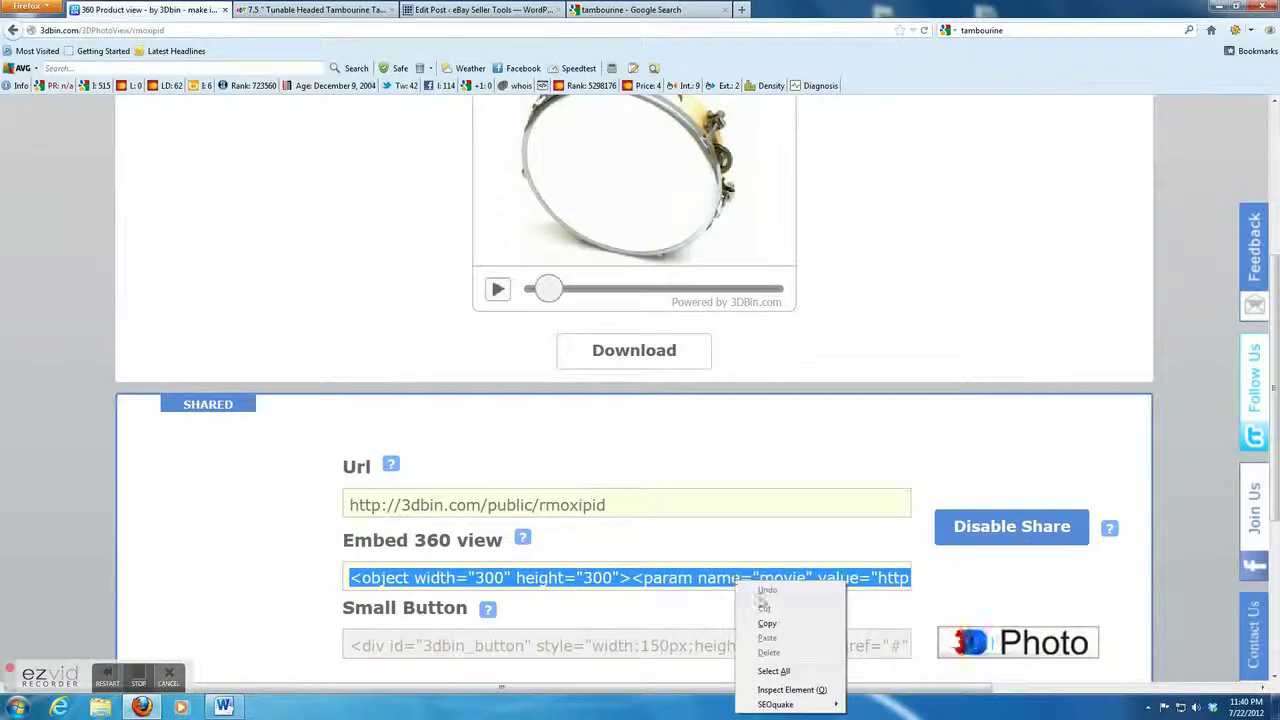
{"action": "left_click", "coordinate": [768, 624]}
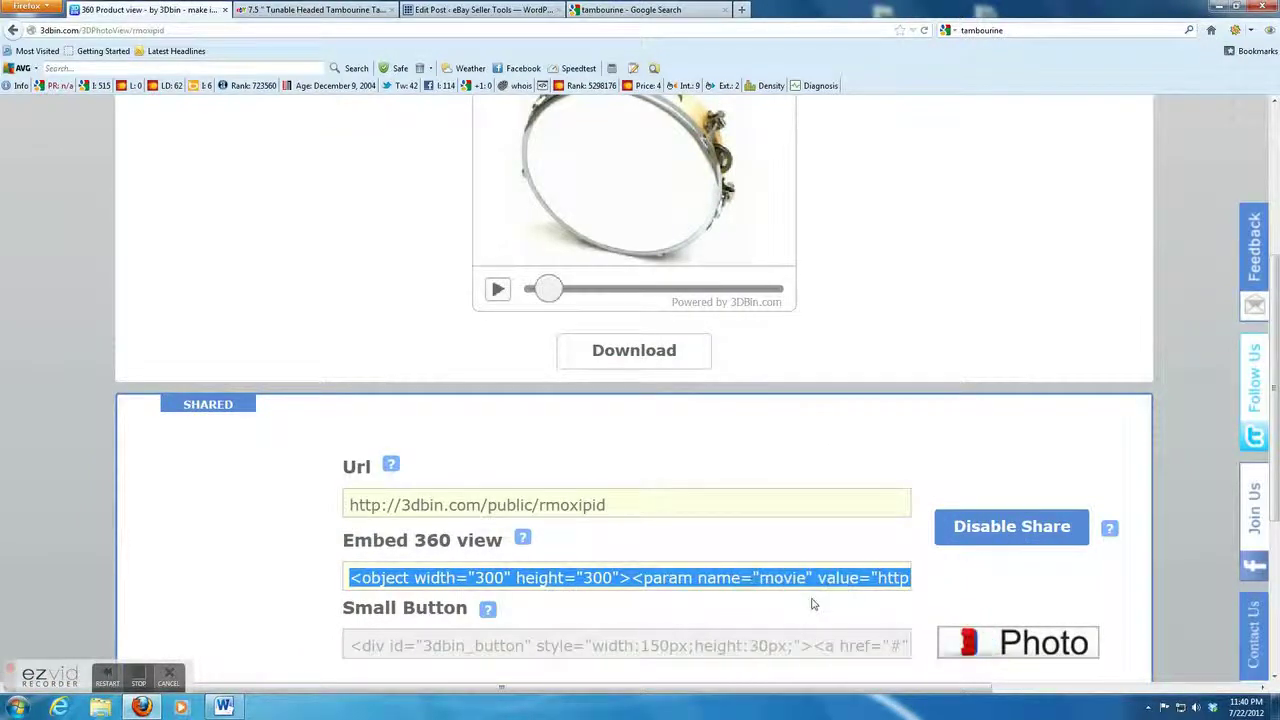
{"action": "left_click", "coordinate": [313, 10]}
Start revising the tambourine listing and bring its Description section into view.
{"action": "scroll", "coordinate": [938, 252], "scroll_direction": "up", "scroll_amount": 1}
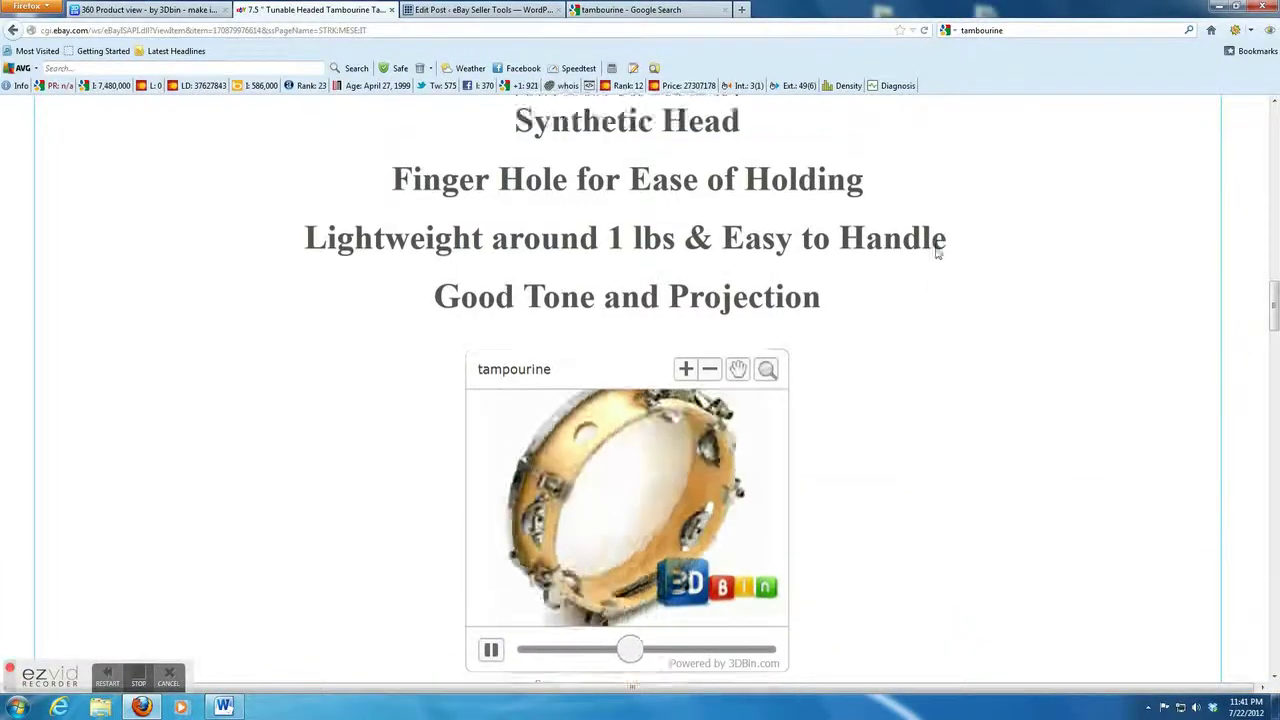
{"action": "scroll", "coordinate": [938, 252], "scroll_direction": "up", "scroll_amount": 10}
{"action": "scroll", "coordinate": [938, 252], "scroll_direction": "up", "scroll_amount": 5}
{"action": "scroll", "coordinate": [938, 252], "scroll_direction": "up", "scroll_amount": 3}
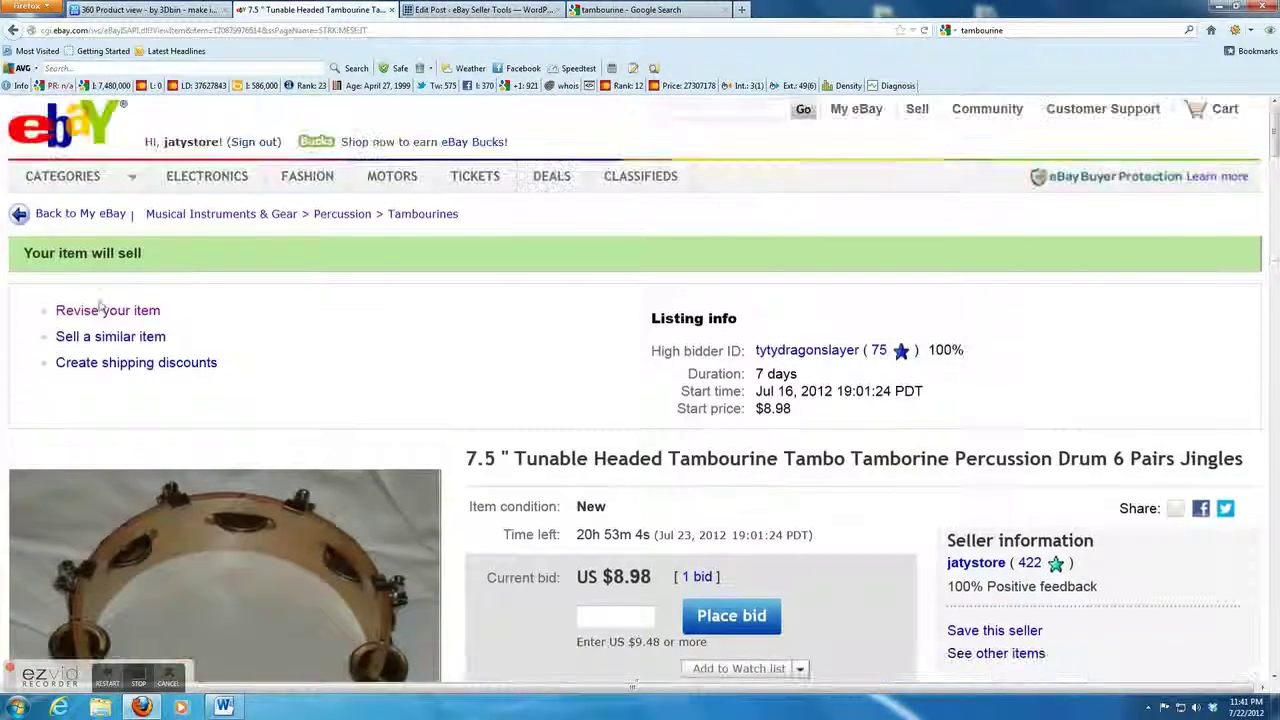
{"action": "left_click", "coordinate": [100, 310]}
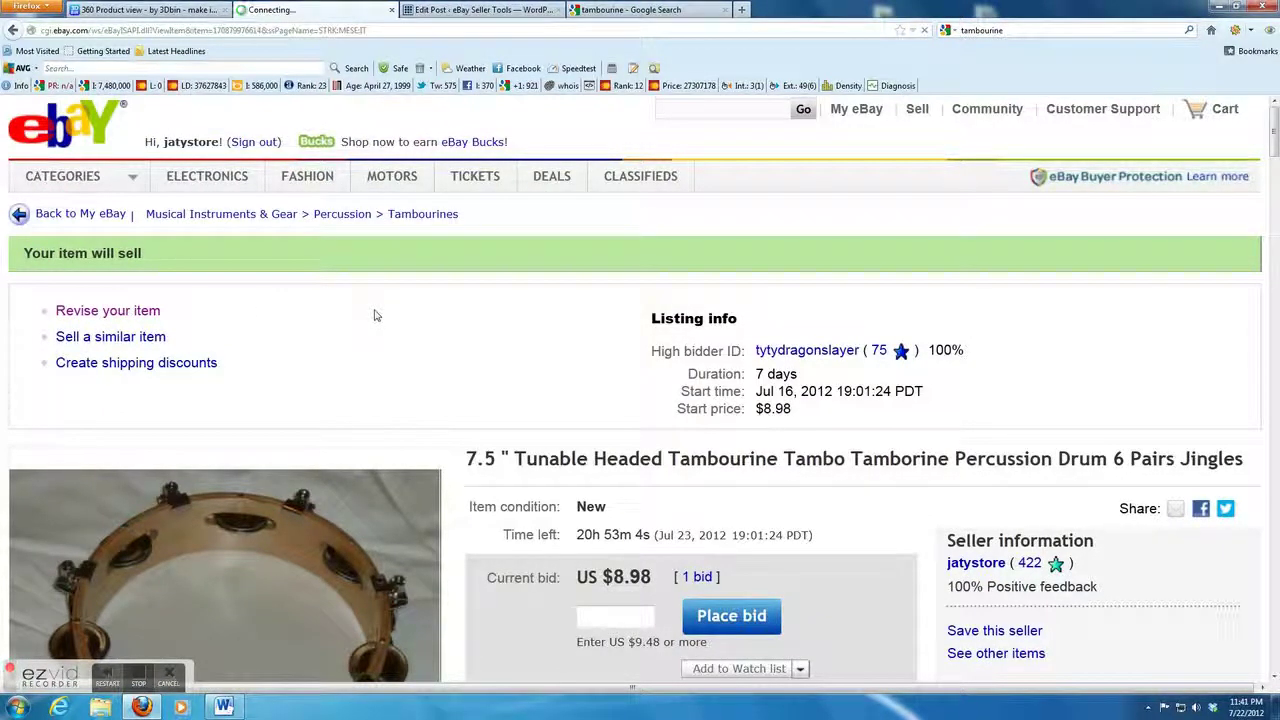
{"action": "scroll", "coordinate": [374, 315], "scroll_direction": "down", "scroll_amount": 4}
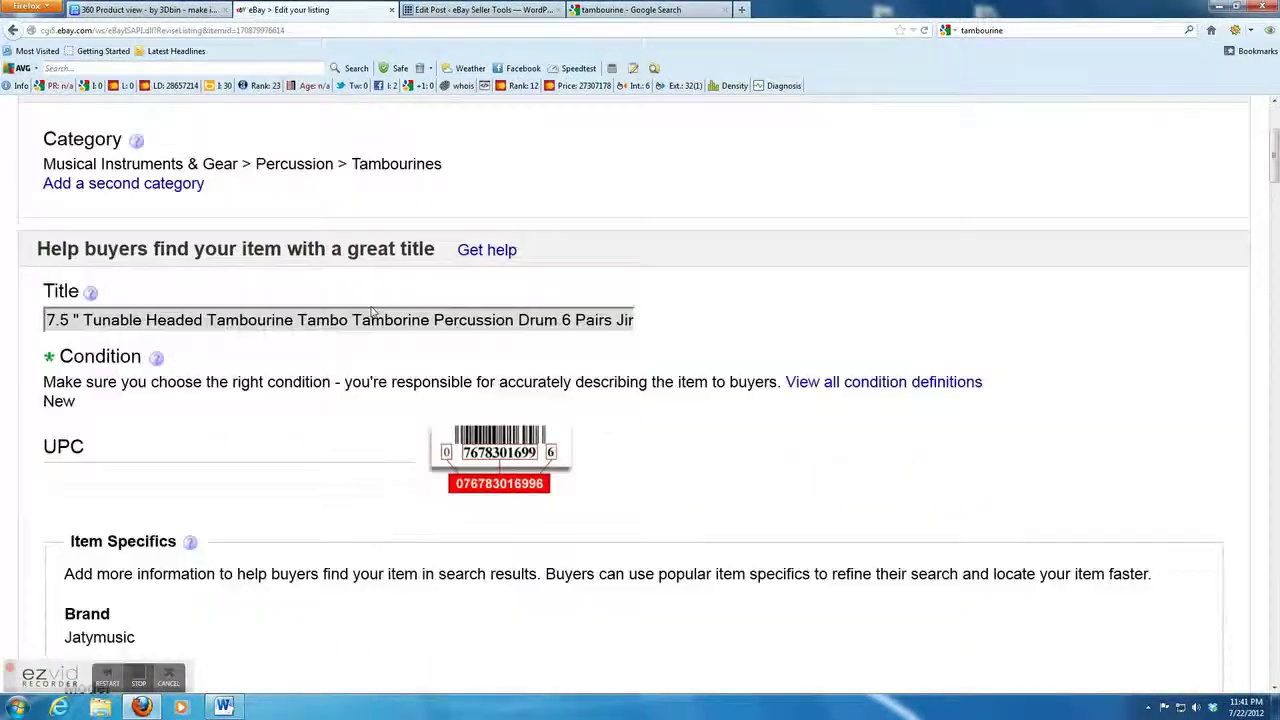
{"action": "scroll", "coordinate": [371, 312], "scroll_direction": "down", "scroll_amount": 3}
{"action": "scroll", "coordinate": [371, 312], "scroll_direction": "down", "scroll_amount": 3}
{"action": "scroll", "coordinate": [371, 312], "scroll_direction": "down", "scroll_amount": 5}
{"action": "scroll", "coordinate": [371, 312], "scroll_direction": "down", "scroll_amount": 3}
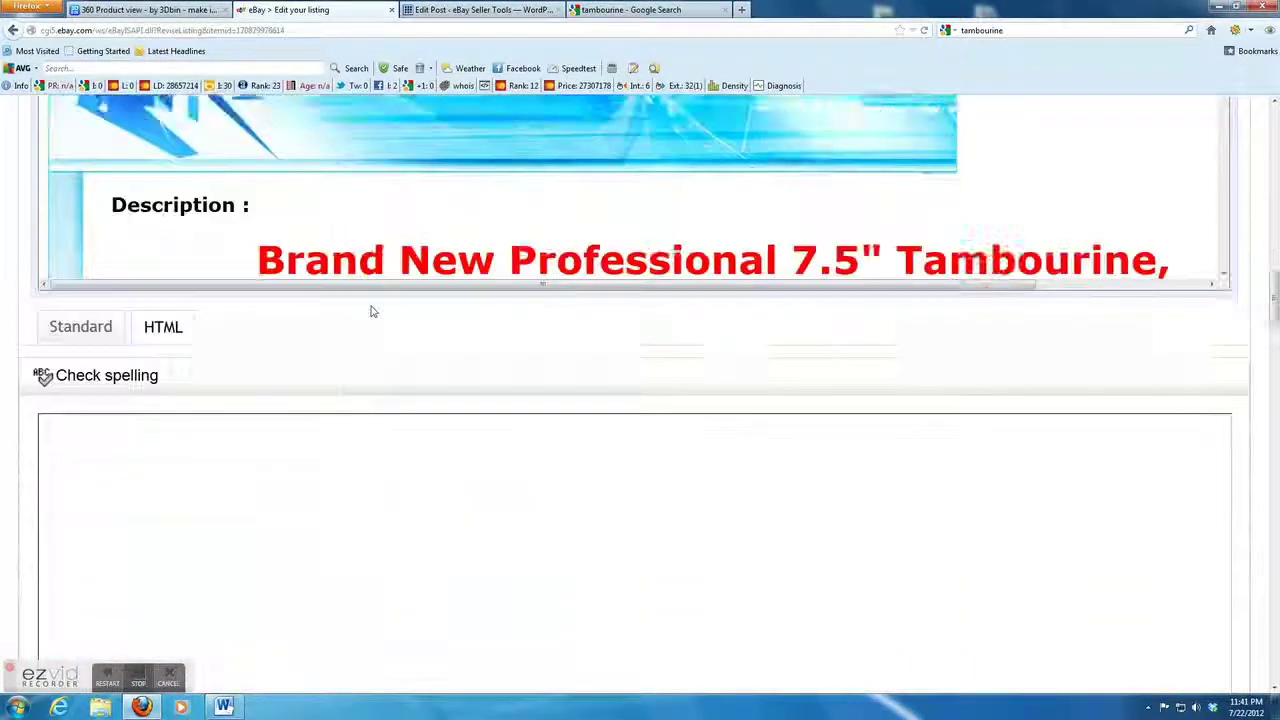
{"action": "scroll", "coordinate": [370, 310], "scroll_direction": "down", "scroll_amount": 5}
{"action": "scroll", "coordinate": [370, 310], "scroll_direction": "down", "scroll_amount": 1}
{"action": "scroll", "coordinate": [370, 310], "scroll_direction": "up", "scroll_amount": 5}
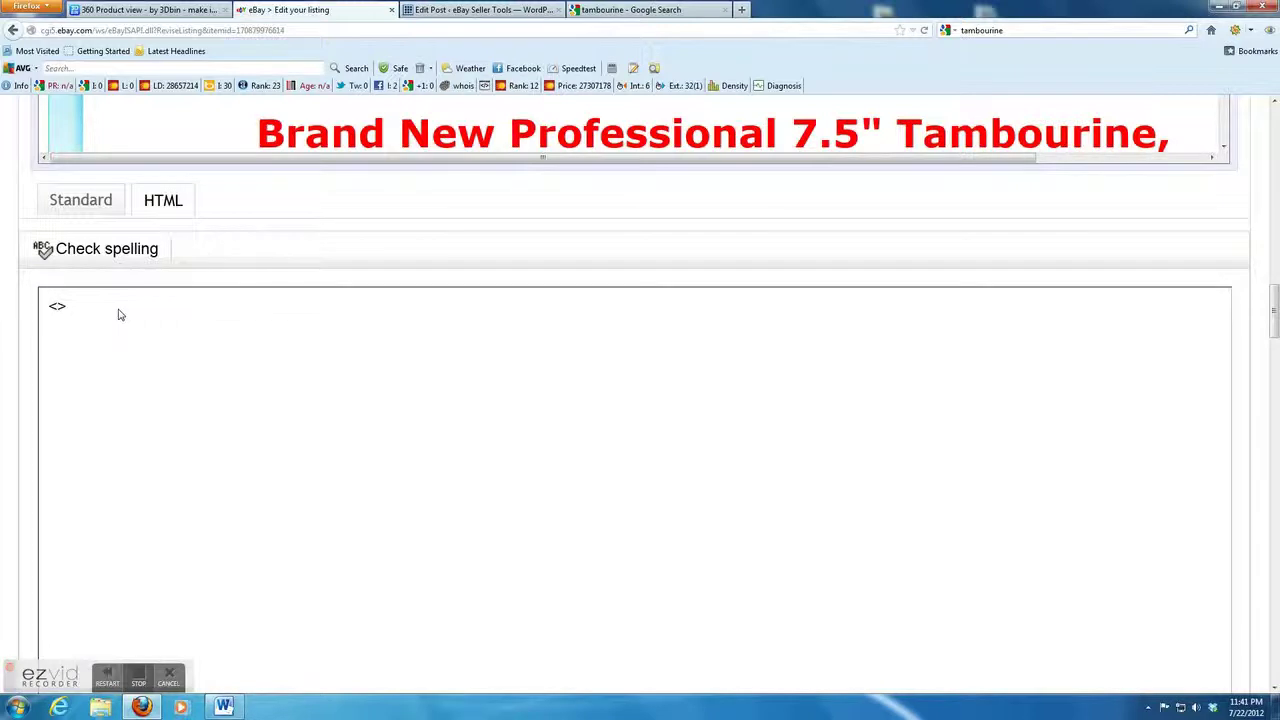
In the HTML description, paste the 3DBin embed code between <center></center> tags.
{"action": "type", "text": "center"}
{"action": "type", "text": "n"}
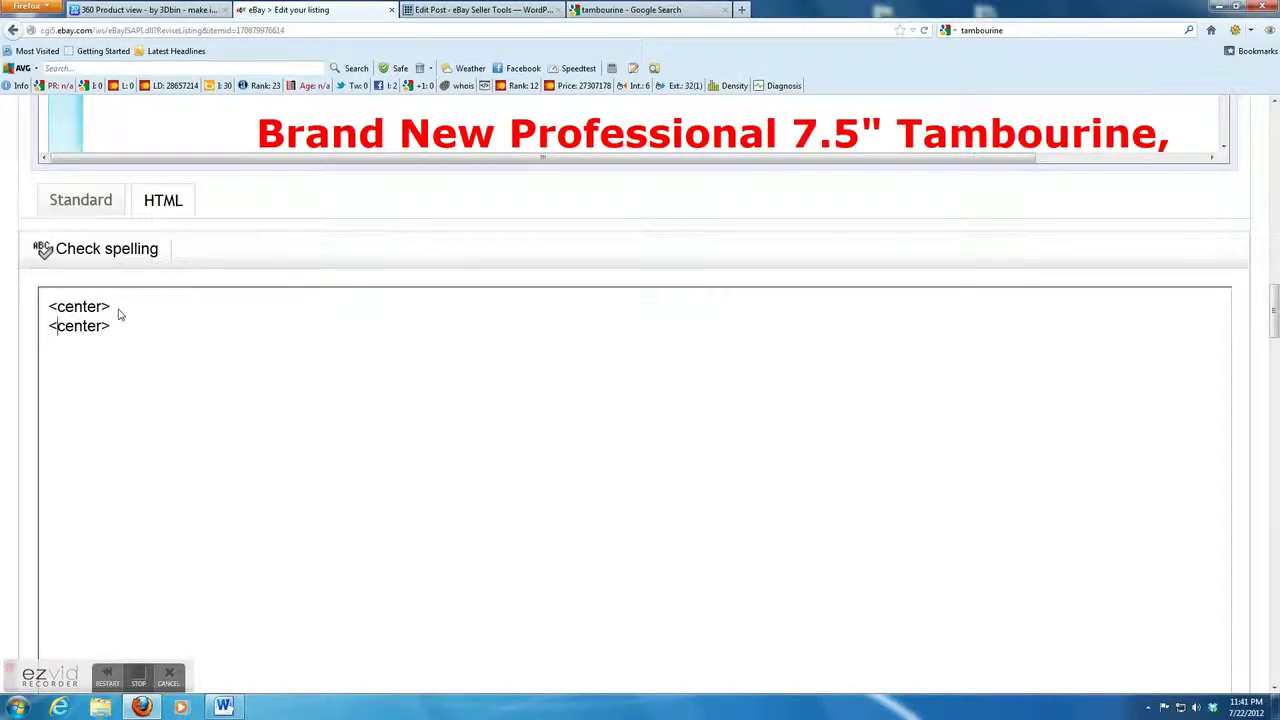
{"action": "type", "text": "/"}
{"action": "key", "text": "Return"}
{"action": "key", "text": "ctrl+v"}
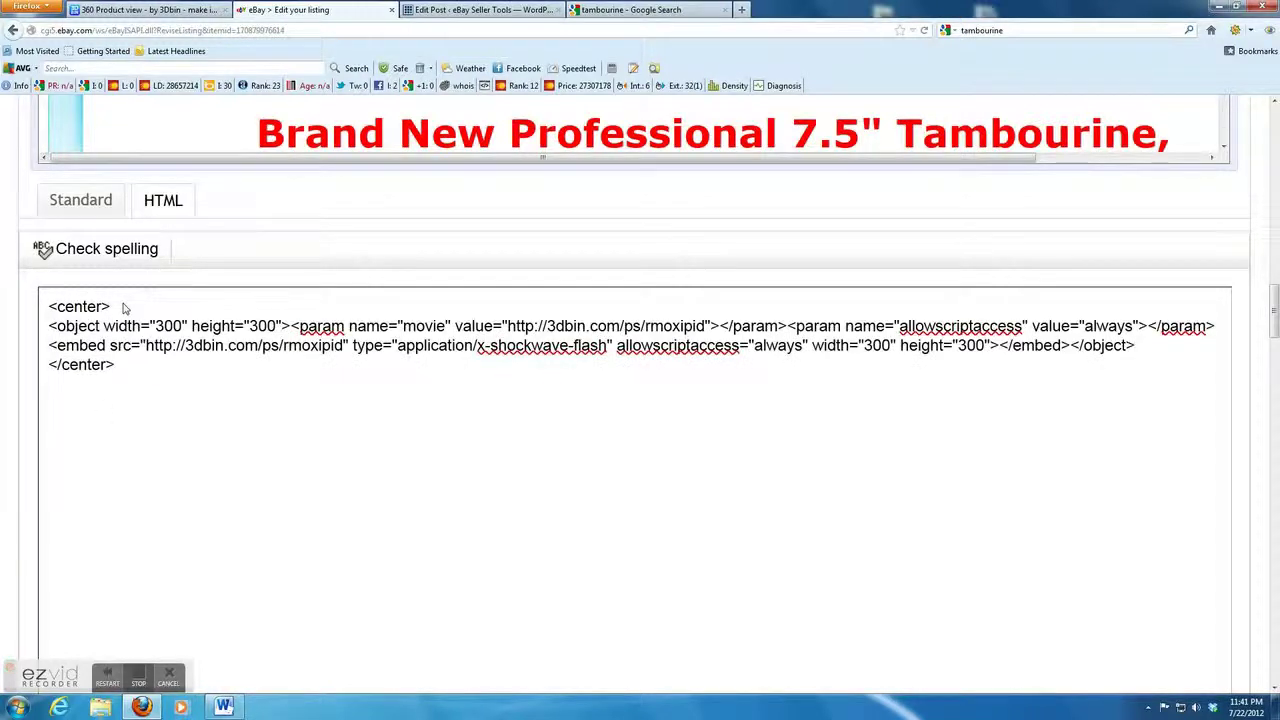
{"action": "scroll", "coordinate": [234, 543], "scroll_direction": "down", "scroll_amount": 5}
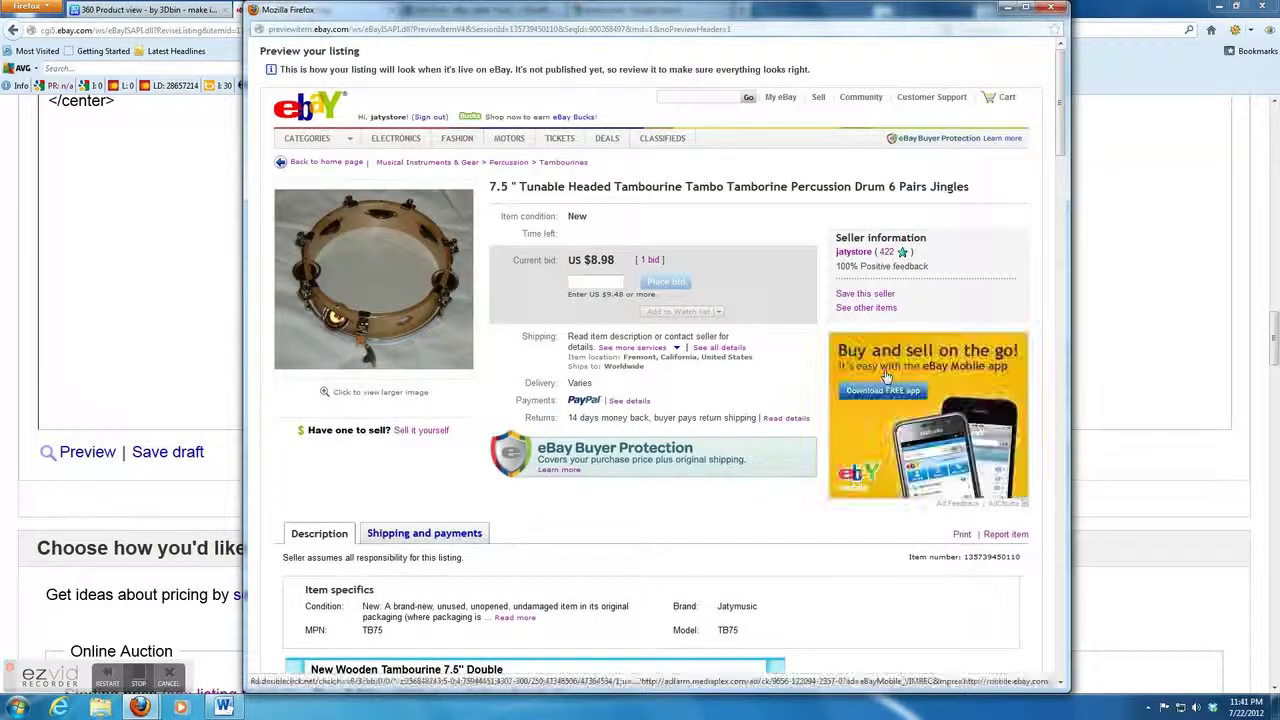
In the listing preview, rotate the embedded tambourine 360 viewer, then play and pause it.
{"action": "scroll", "coordinate": [885, 375], "scroll_direction": "down", "scroll_amount": 4}
{"action": "scroll", "coordinate": [884, 376], "scroll_direction": "down", "scroll_amount": 5}
{"action": "scroll", "coordinate": [883, 376], "scroll_direction": "down", "scroll_amount": 5}
{"action": "scroll", "coordinate": [881, 377], "scroll_direction": "down", "scroll_amount": 4}
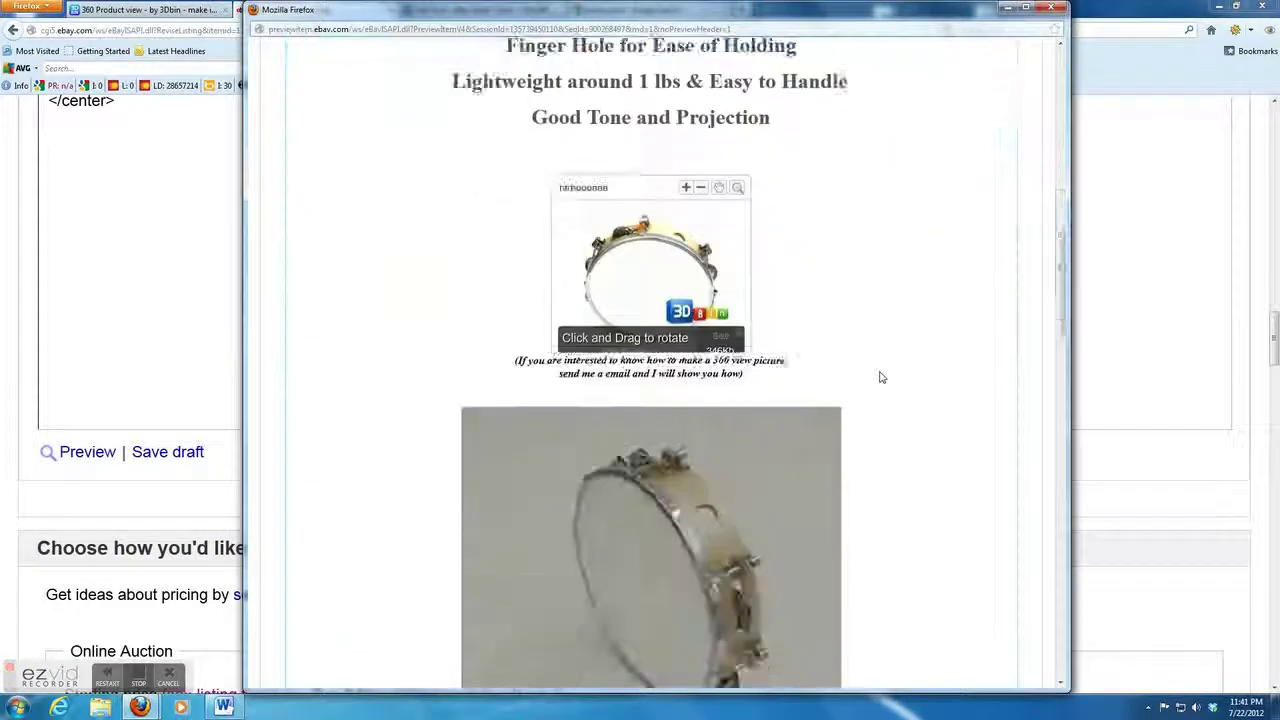
{"action": "scroll", "coordinate": [881, 377], "scroll_direction": "down", "scroll_amount": 4}
{"action": "scroll", "coordinate": [881, 377], "scroll_direction": "down", "scroll_amount": 4}
{"action": "scroll", "coordinate": [881, 377], "scroll_direction": "down", "scroll_amount": 4}
{"action": "scroll", "coordinate": [881, 377], "scroll_direction": "down", "scroll_amount": 4}
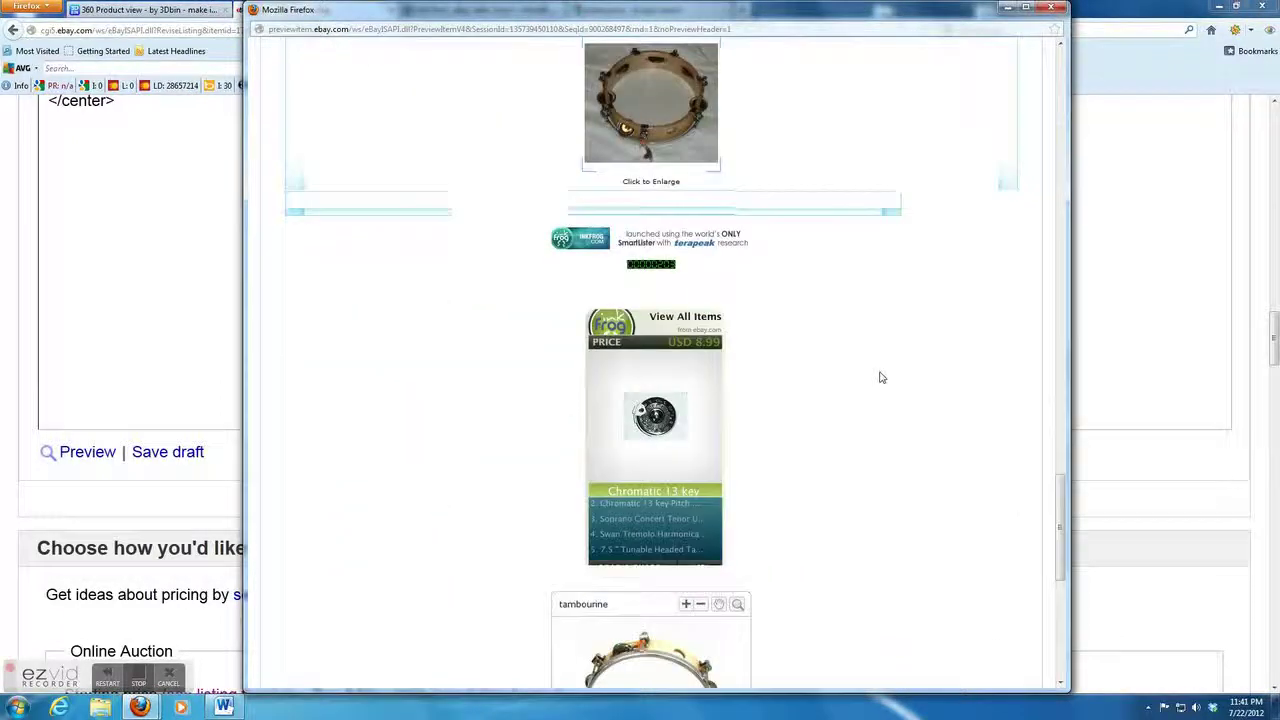
{"action": "scroll", "coordinate": [881, 377], "scroll_direction": "down", "scroll_amount": 3}
{"action": "scroll", "coordinate": [880, 385], "scroll_direction": "down", "scroll_amount": 2}
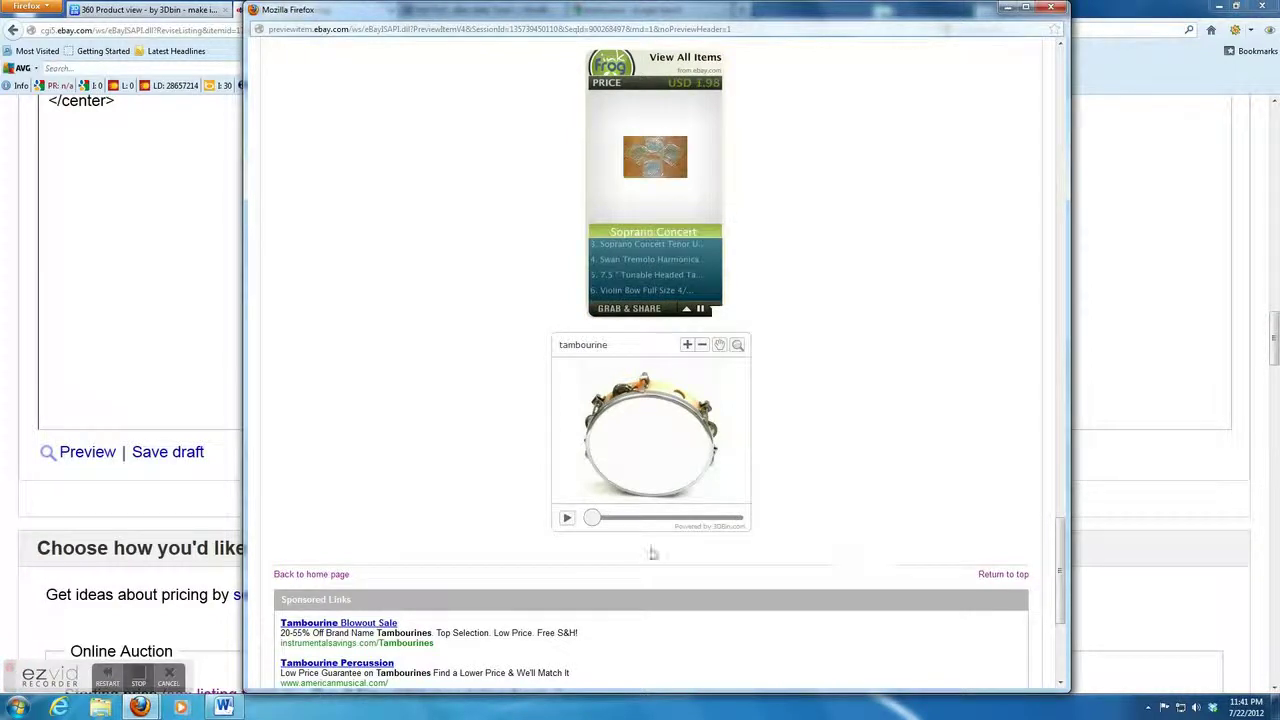
{"action": "mouse_move", "coordinate": [592, 526]}
{"action": "left_mouse_down"}
{"action": "mouse_move", "coordinate": [676, 533]}
{"action": "mouse_move", "coordinate": [627, 523]}
{"action": "mouse_move", "coordinate": [674, 520]}
{"action": "left_mouse_up"}
{"action": "left_click", "coordinate": [566, 517]}
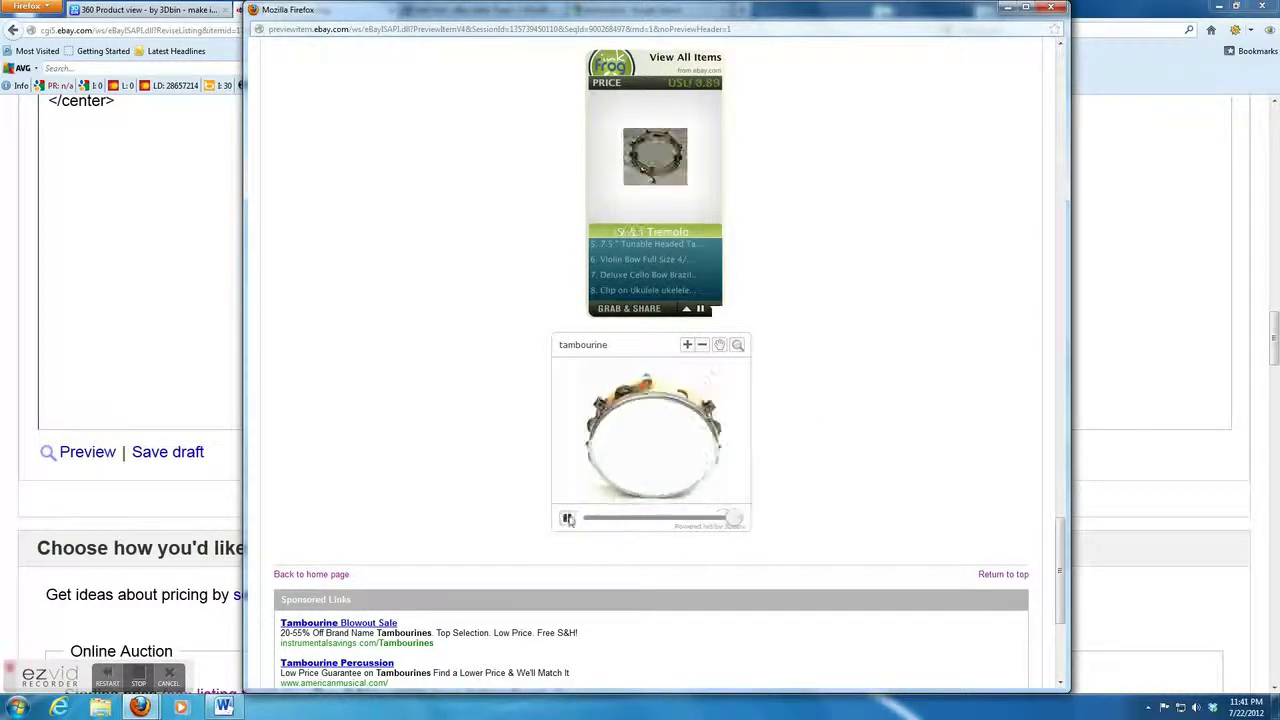
{"action": "left_click", "coordinate": [567, 517]}
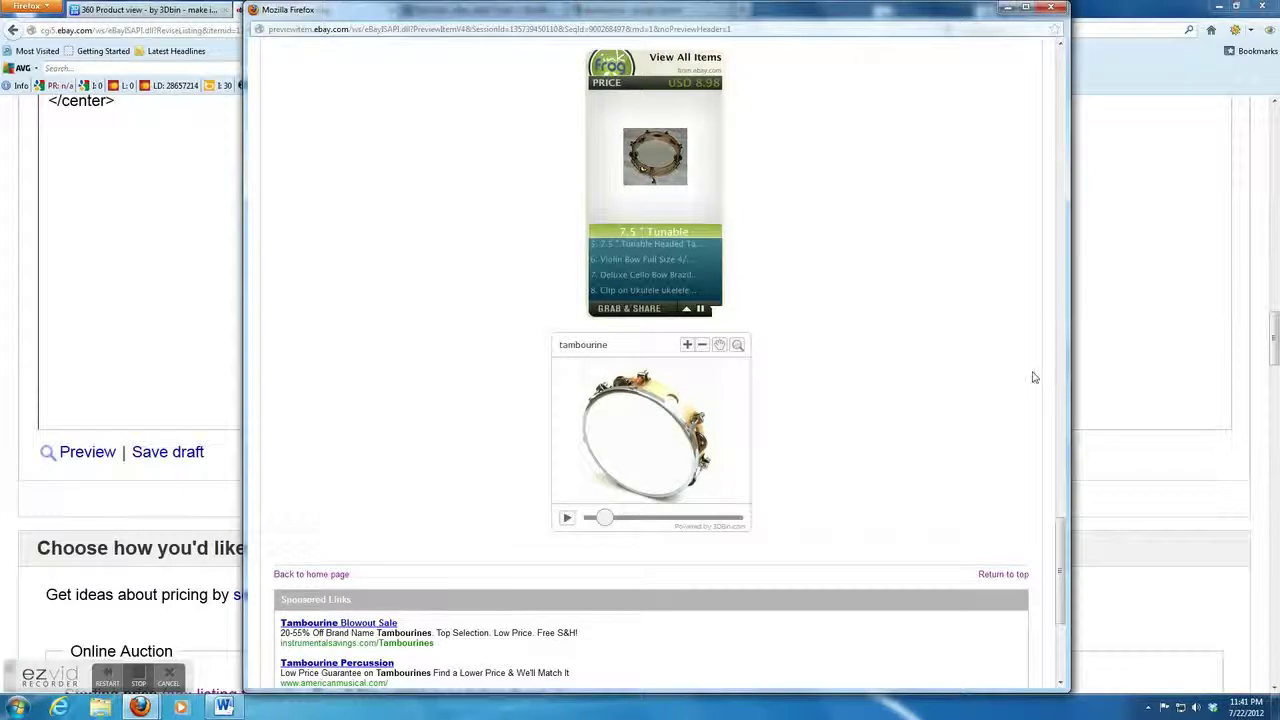